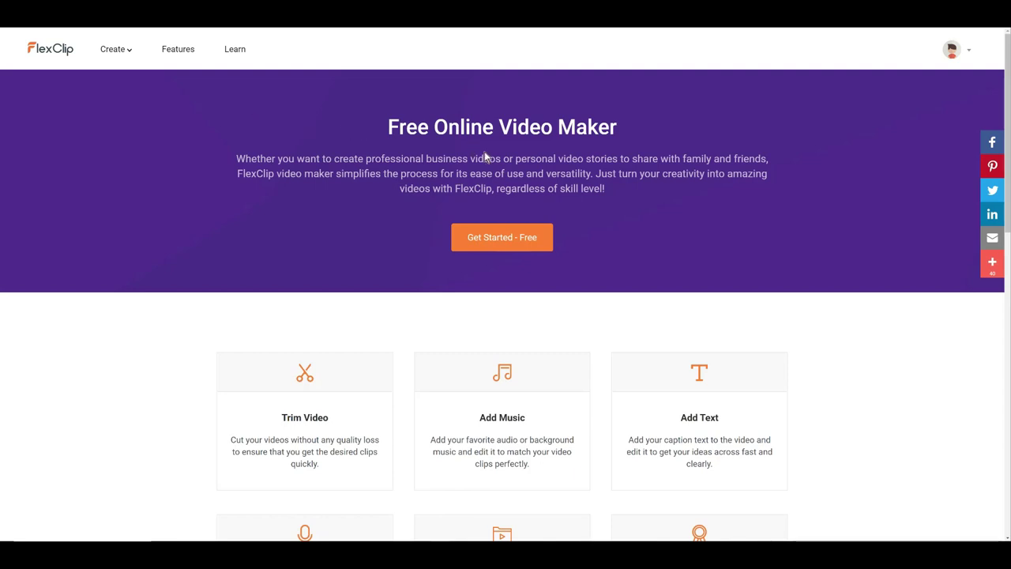
Step: Highlight parts of the banner description, including 'share with family and friends', then clear the highlight
left_click_drag(354, 158, 572, 161)
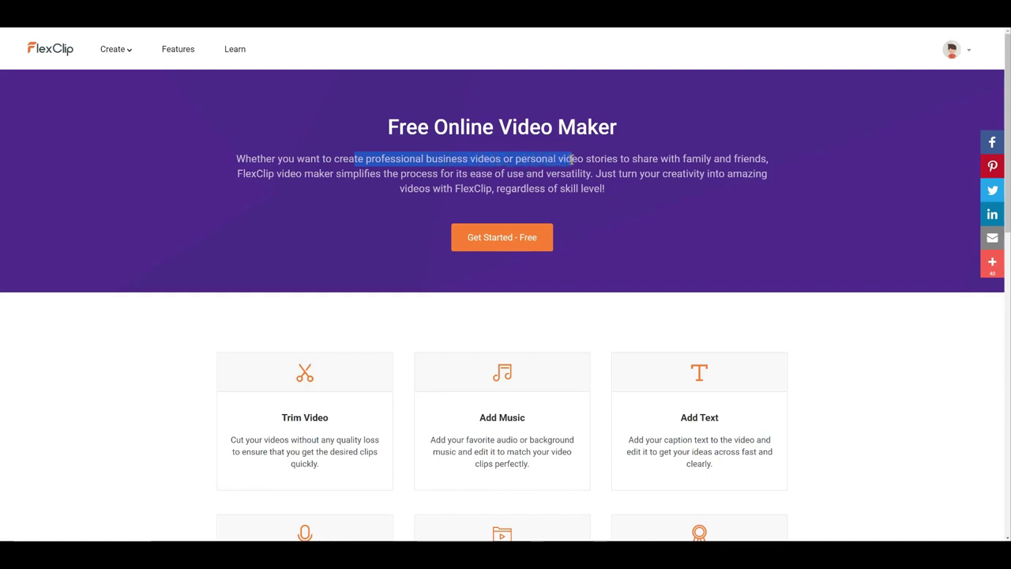
left_click_drag(637, 159, 763, 158)
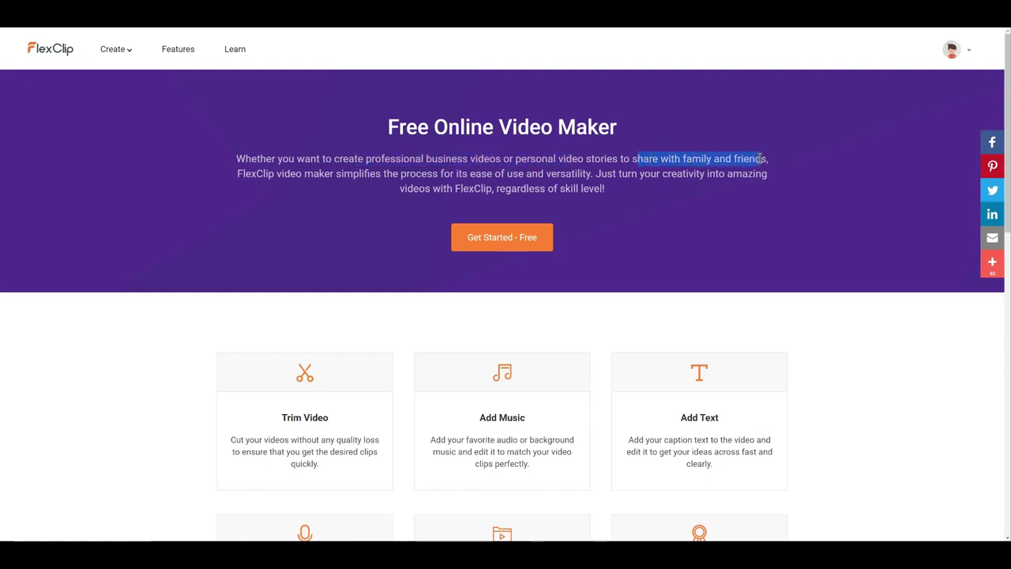
left_click(385, 177)
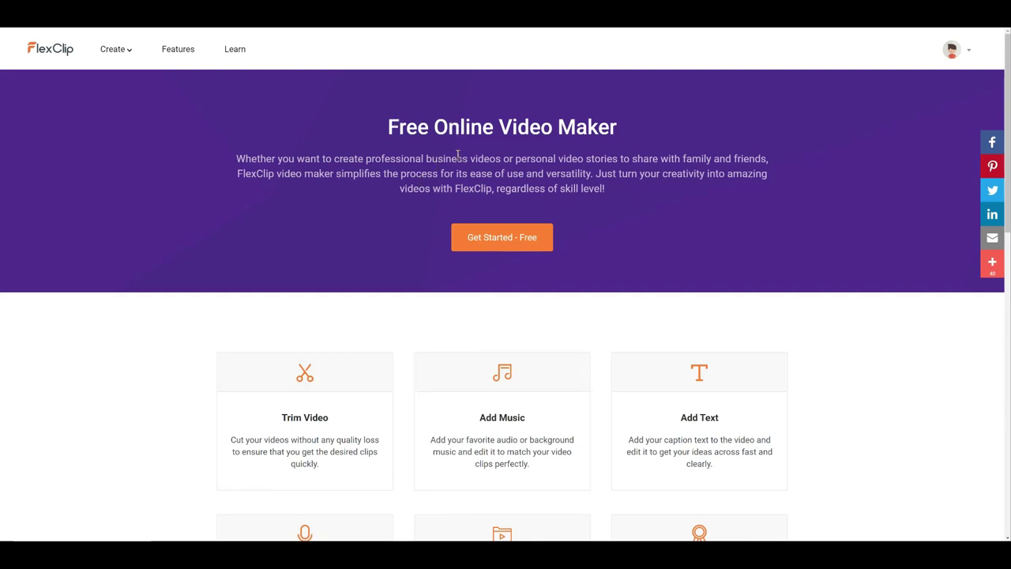
Step: Scroll down to the footer and go to the plans and pricing page
scroll(589, 214, "down", 3)
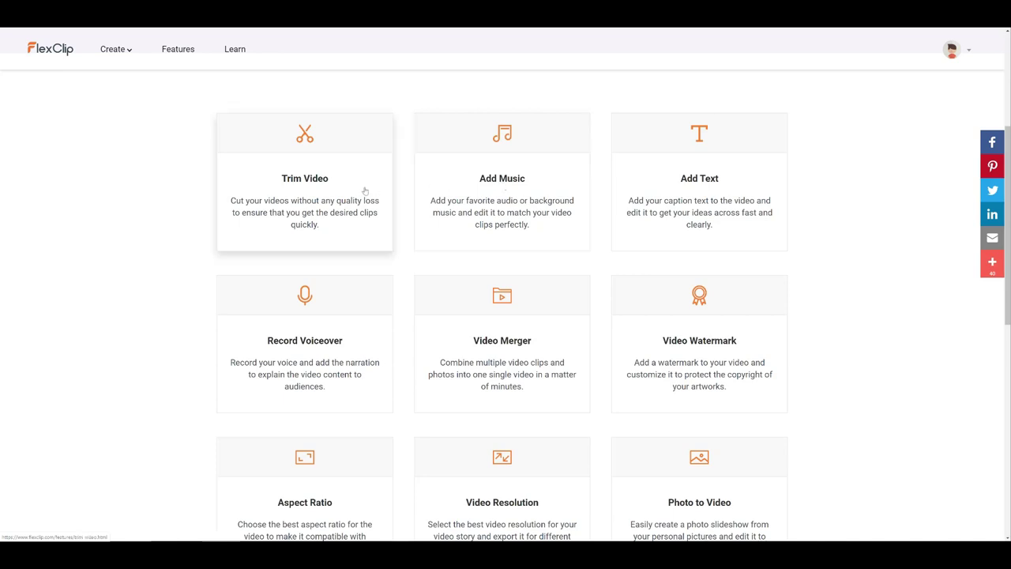
scroll(365, 189, "down", 1)
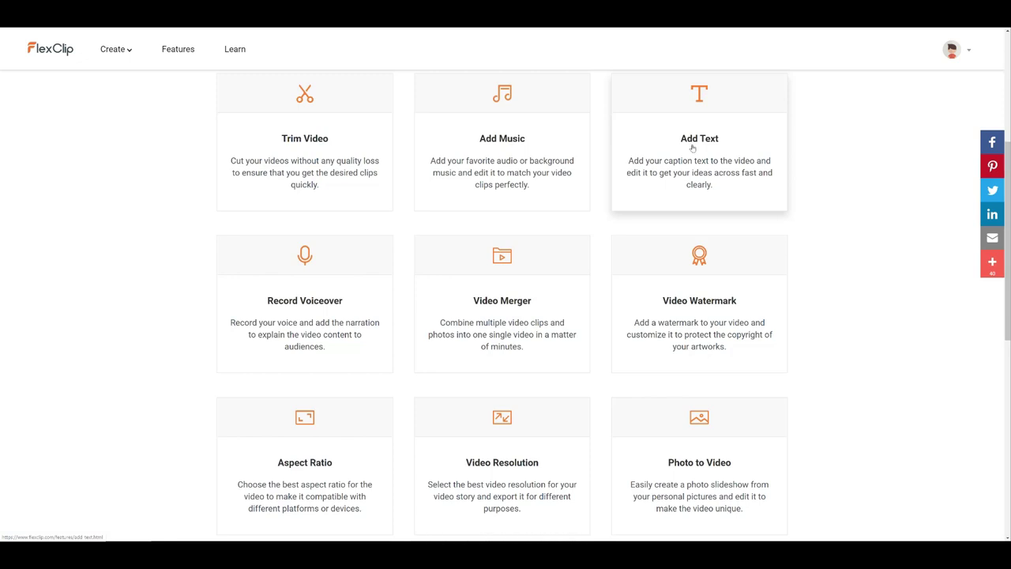
scroll(692, 148, "down", 3)
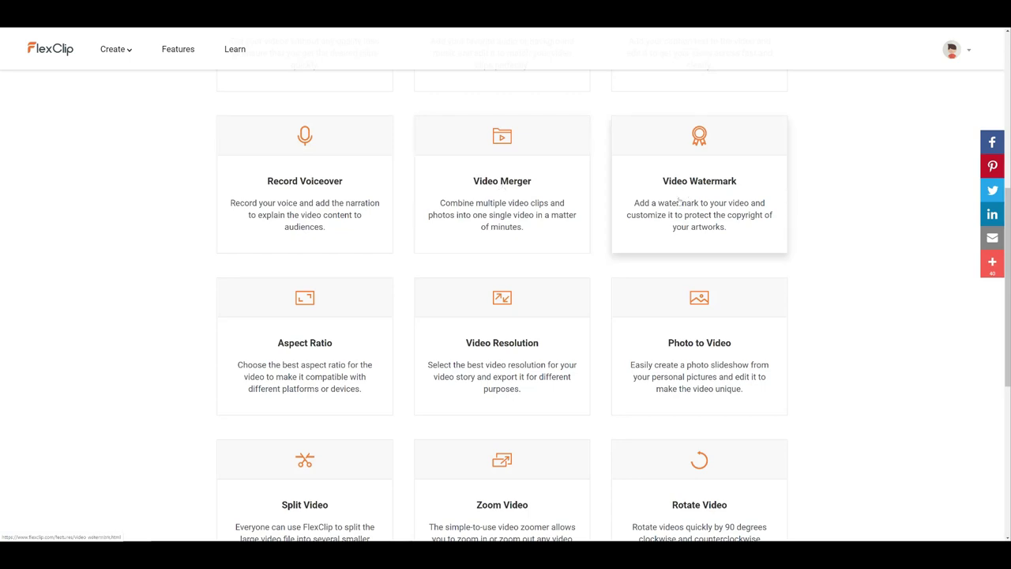
scroll(680, 200, "down", 2)
scroll(463, 298, "down", 2)
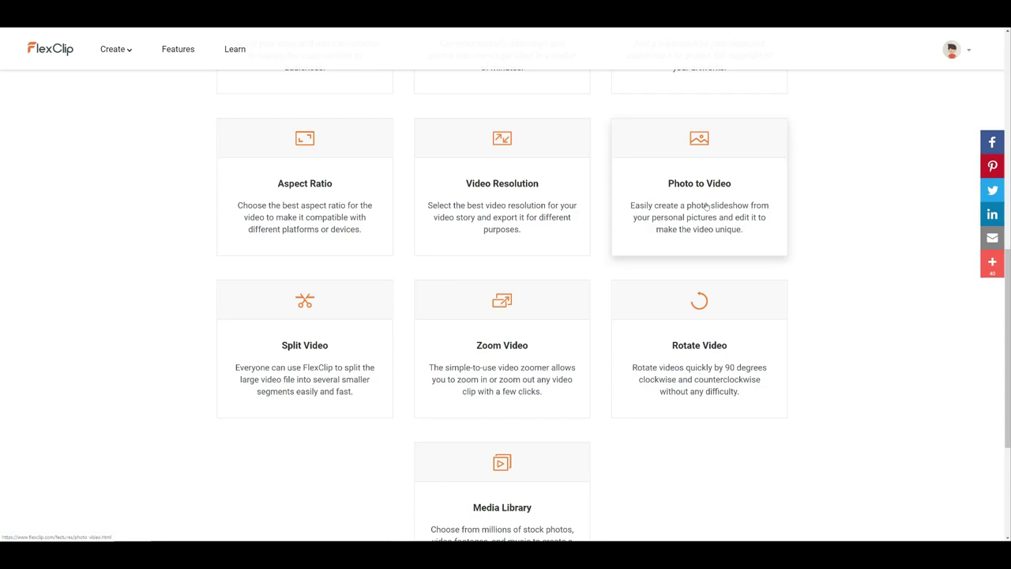
scroll(506, 316, "down", 1)
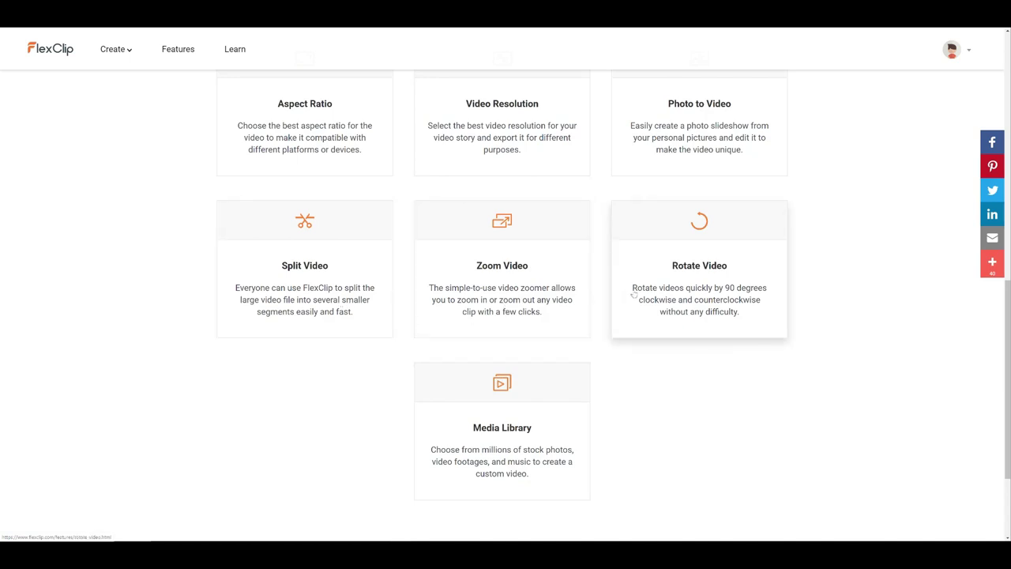
scroll(630, 293, "down", 1)
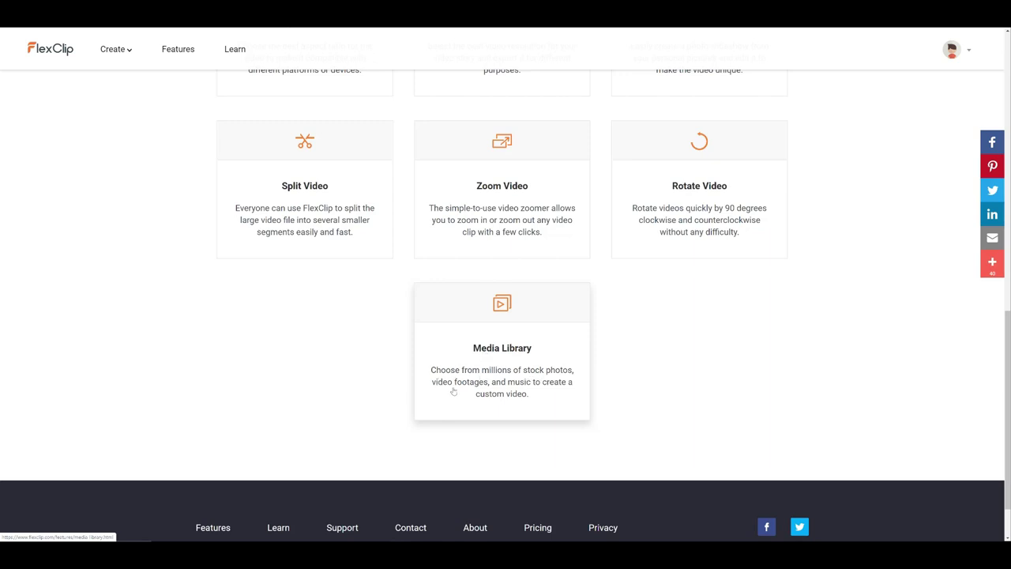
scroll(517, 371, "up", 2)
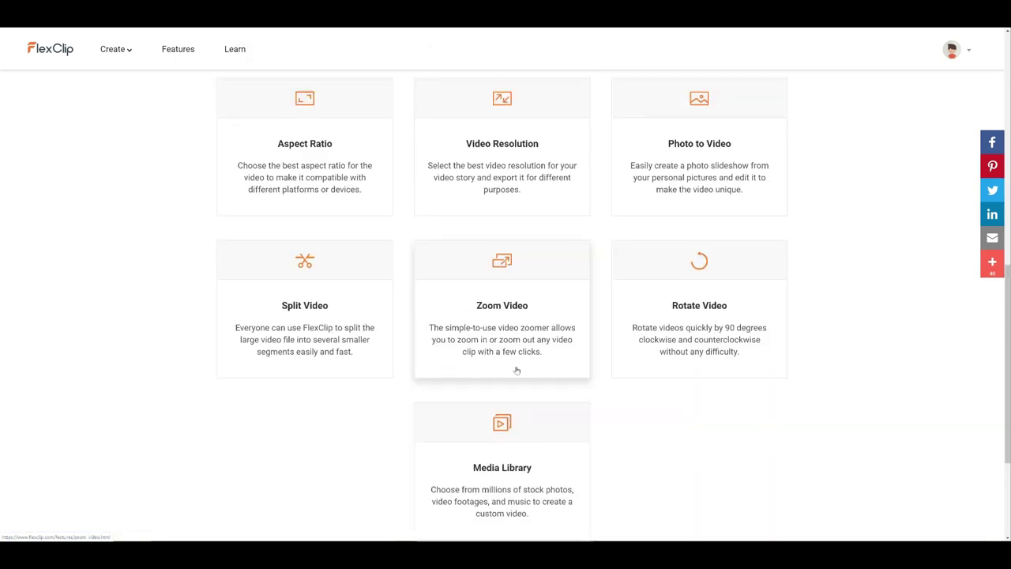
scroll(517, 370, "up", 6)
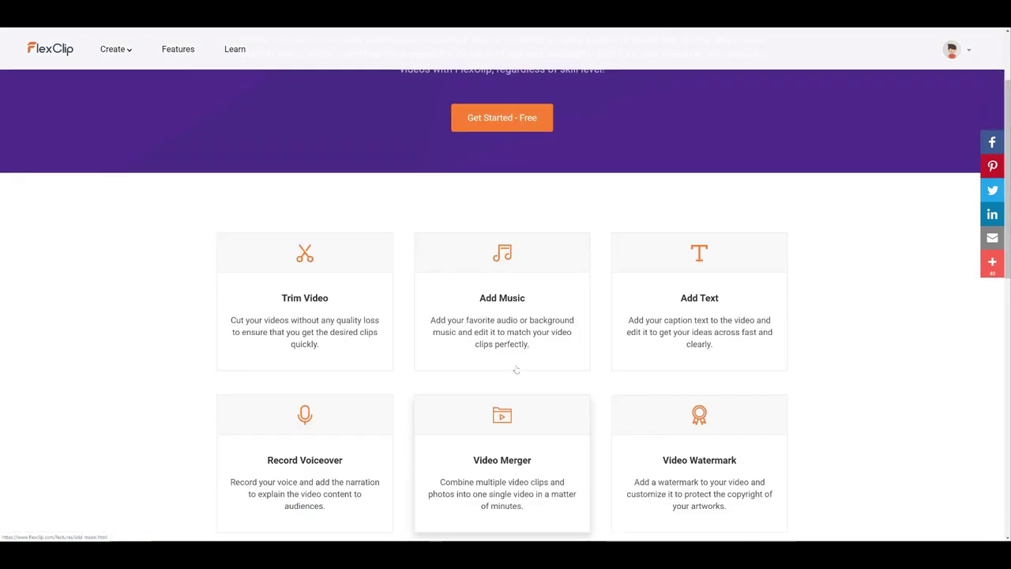
scroll(515, 369, "up", 2)
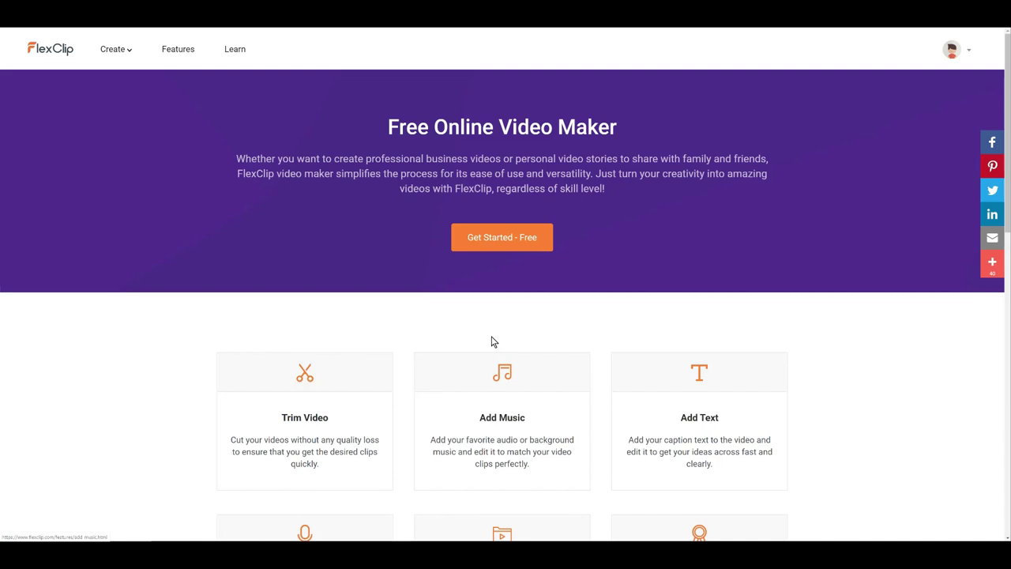
scroll(383, 278, "down", 8)
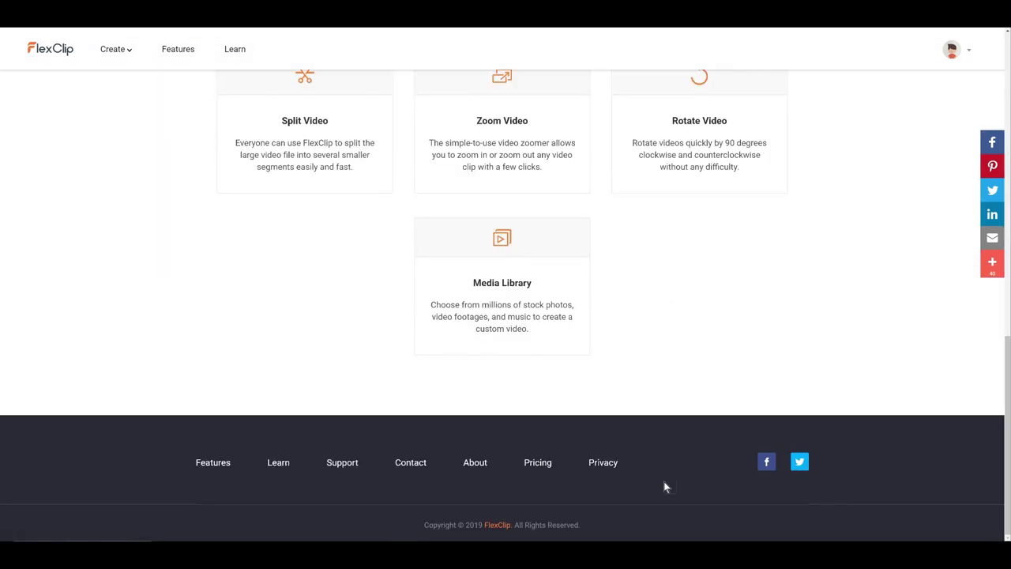
left_click(537, 464)
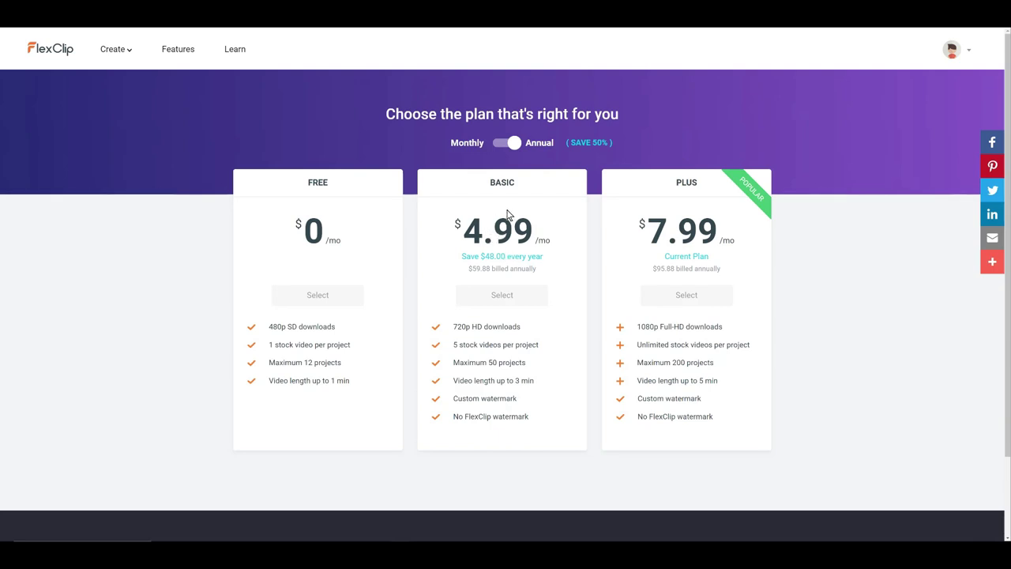
Step: Compare monthly and annual plan prices by toggling between them twice
left_click(493, 145)
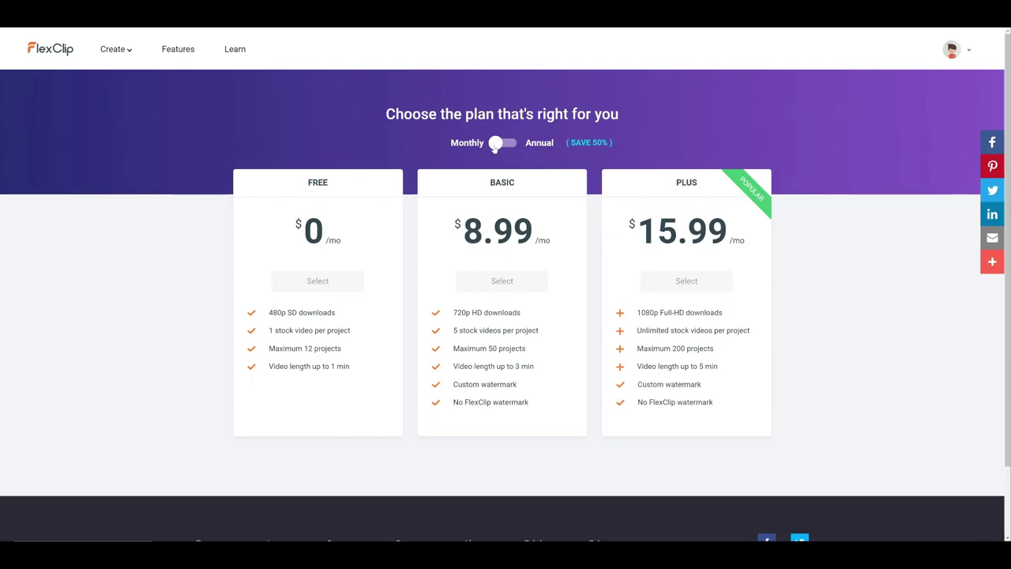
left_click(512, 149)
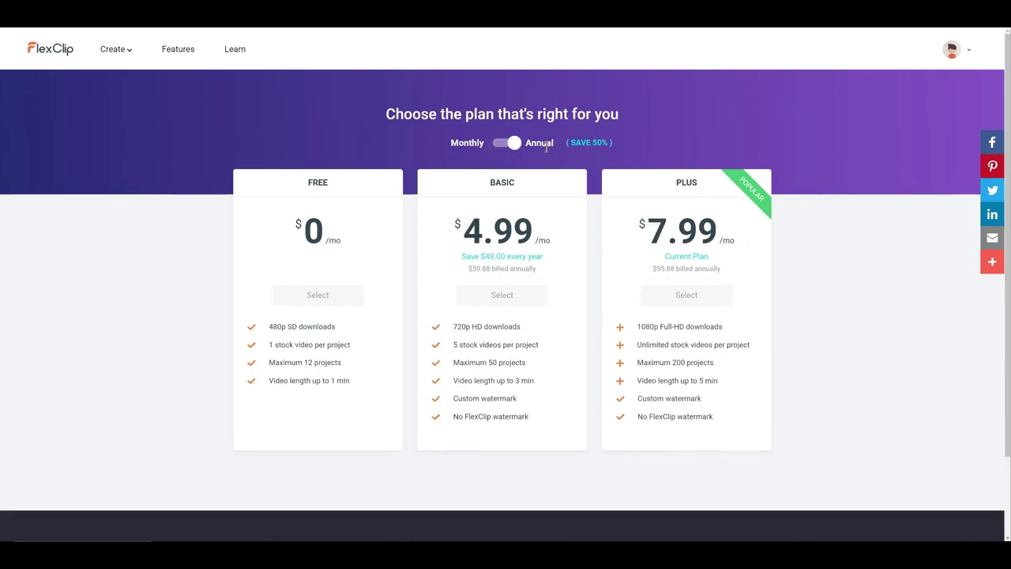
left_click(497, 147)
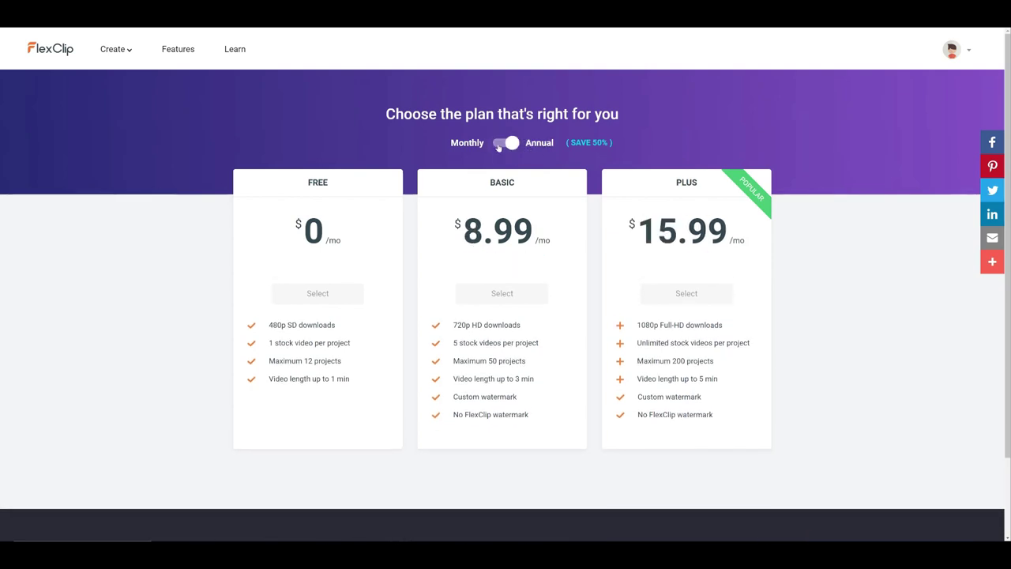
left_click(514, 147)
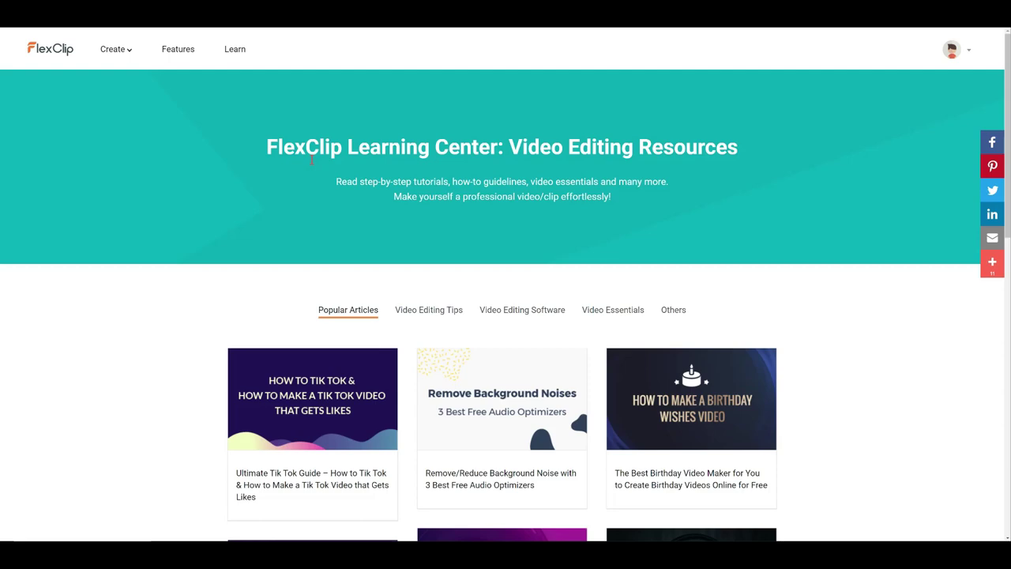
Step: Scroll up and down through the Learning Center's popular tutorial articles
scroll(312, 160, "down", 1)
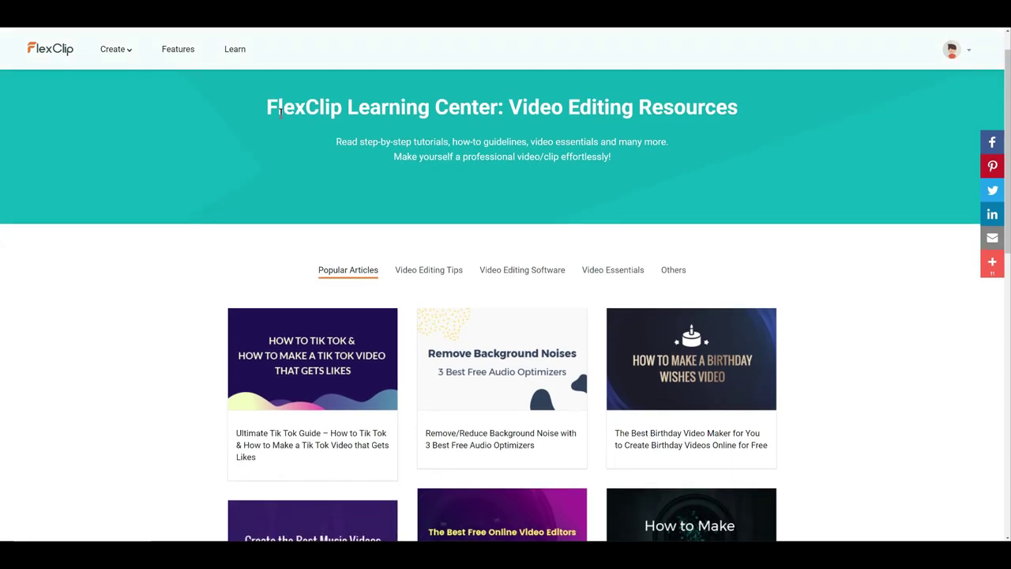
scroll(308, 171, "down", 3)
scroll(309, 169, "up", 1)
scroll(314, 174, "down", 3)
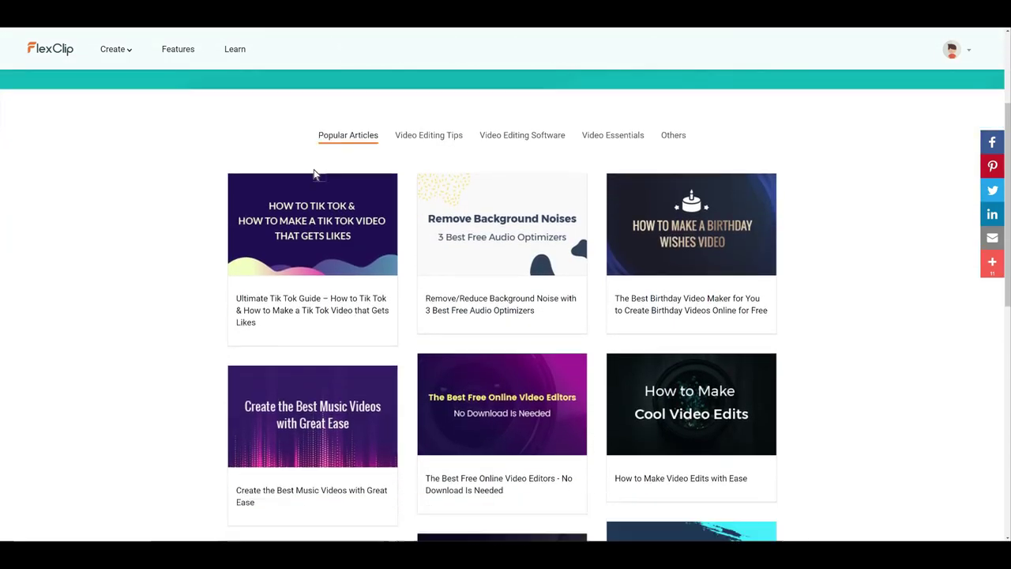
scroll(314, 174, "down", 5)
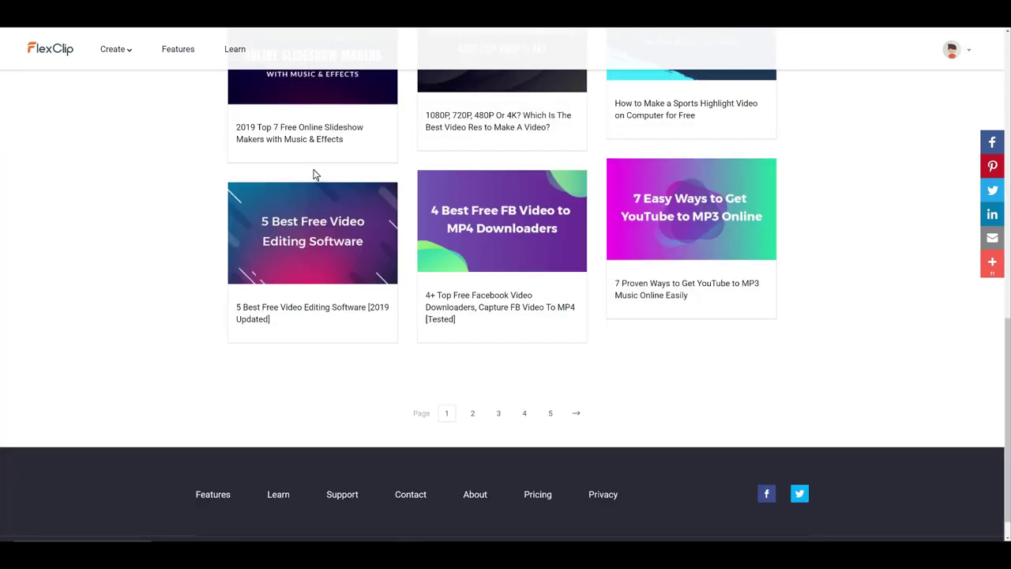
scroll(314, 174, "down", 1)
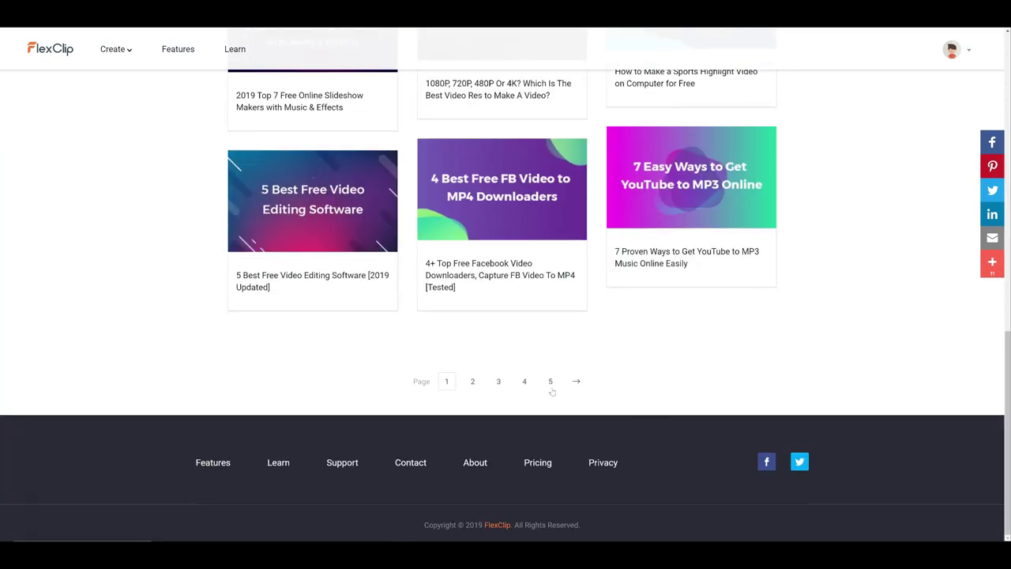
scroll(517, 234, "up", 2)
scroll(516, 234, "up", 9)
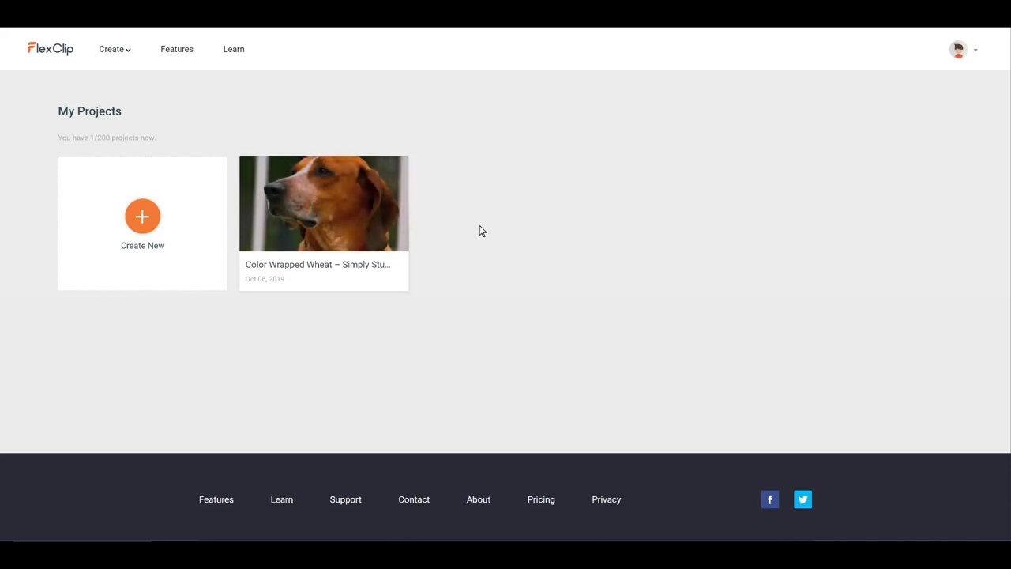
Step: Reveal the Edit option on the wheat-decor project card in My Projects
mouse_move(368, 226)
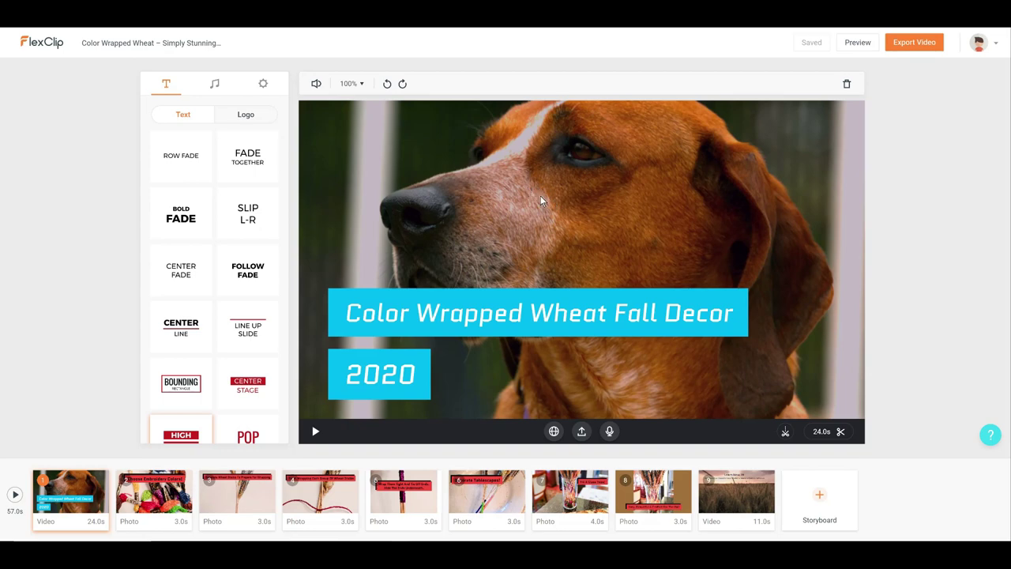
Step: Preview the whole video, then return to editing at the Choose Embroidery Colors! slide
left_click(857, 42)
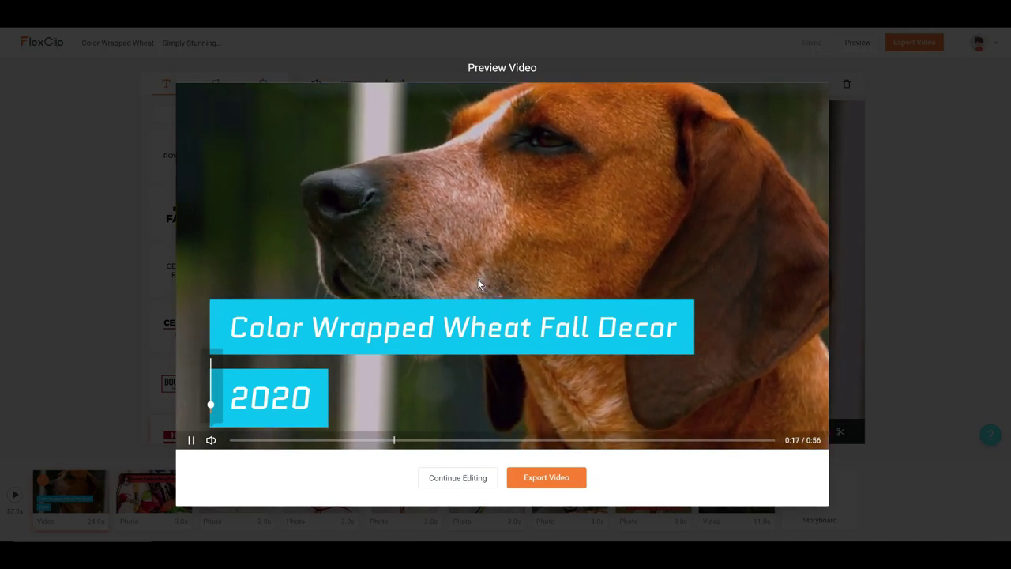
left_click(457, 479)
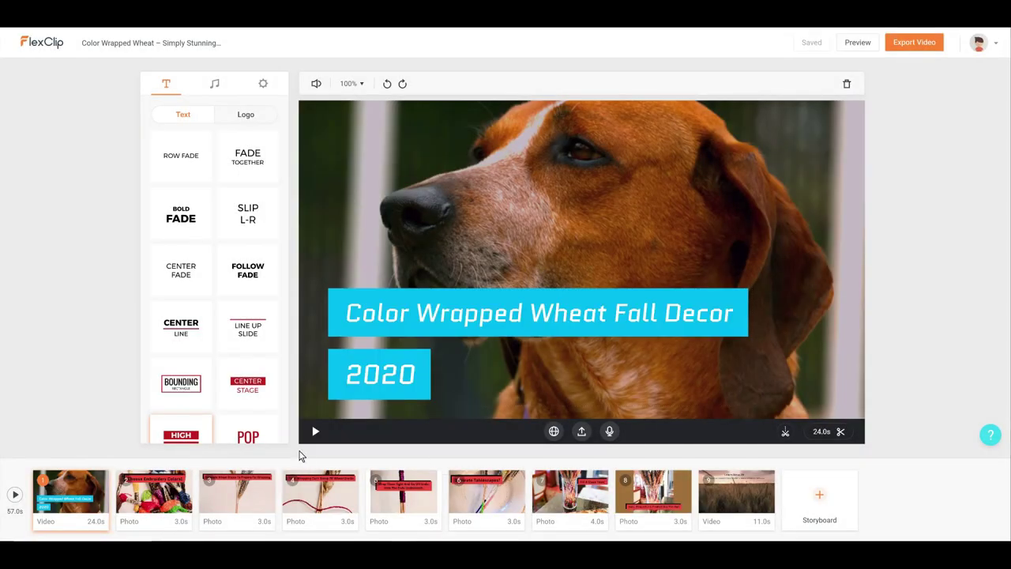
left_click(184, 498)
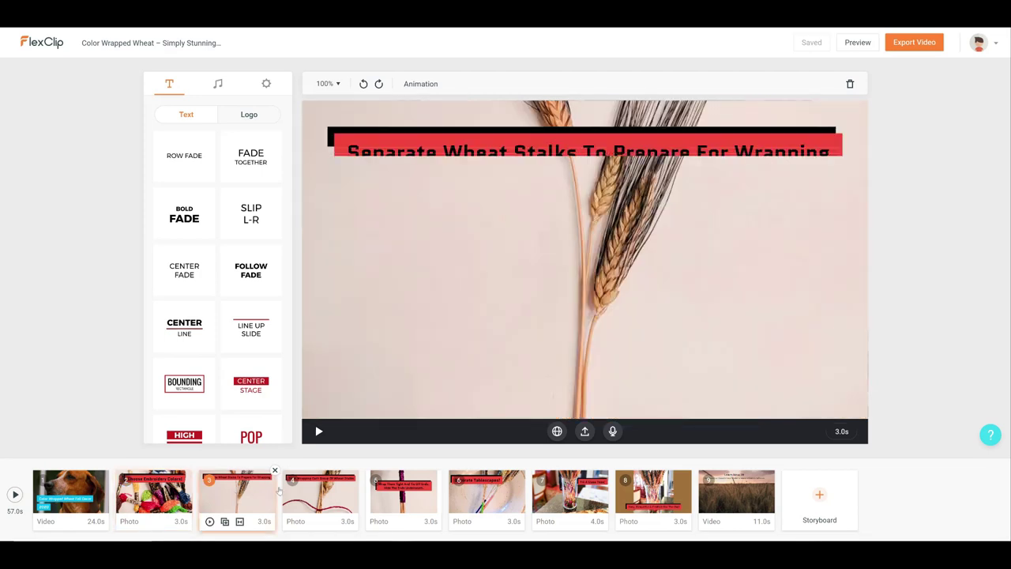
Step: View the wheat-separating, glass-vase, fall-finale and wheat-wrapping slides in the storyboard
left_click(237, 495)
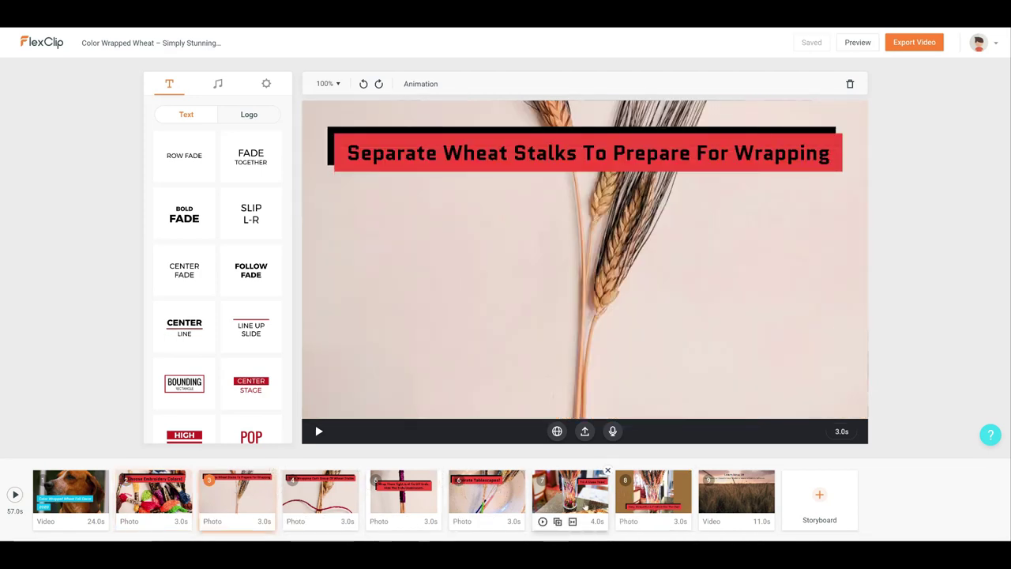
left_click(586, 504)
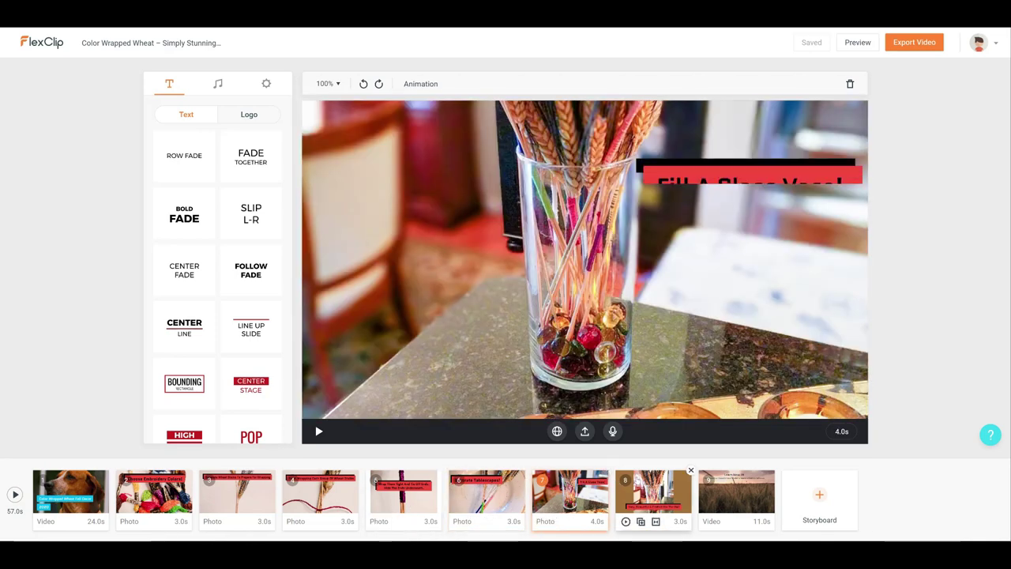
left_click(659, 484)
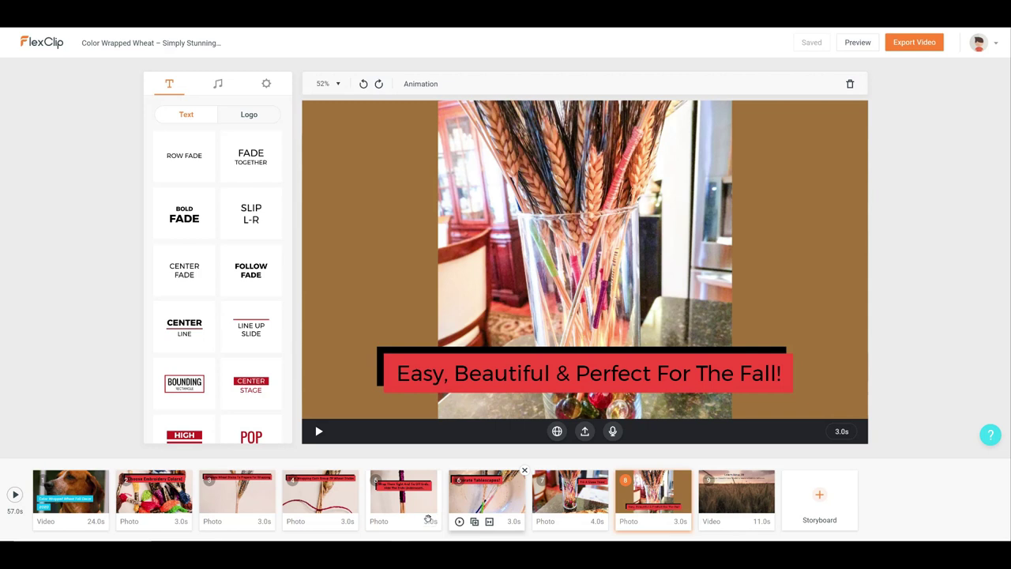
left_click(333, 503)
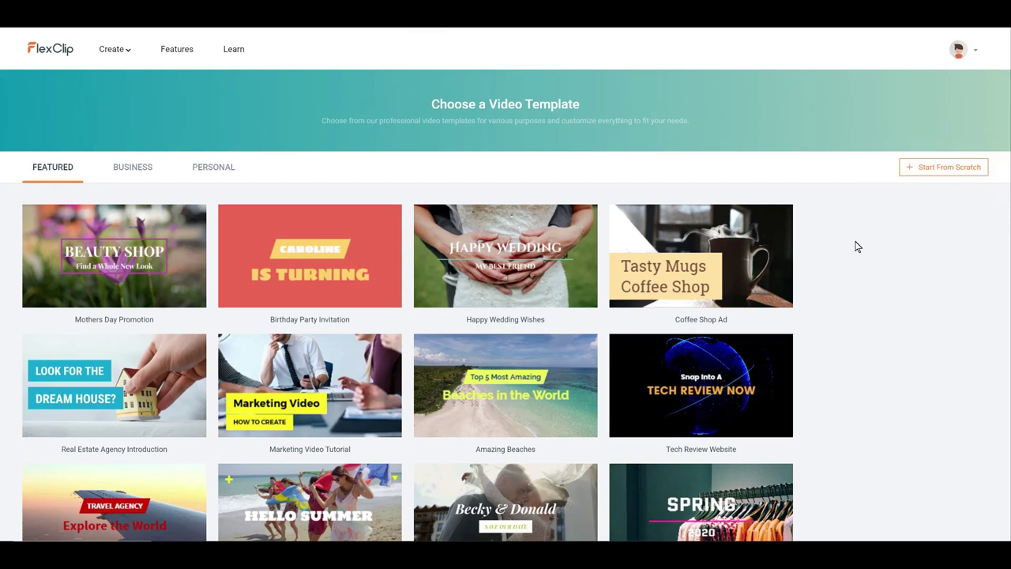
Step: Scroll through the Featured video templates
scroll(853, 244, "down", 1)
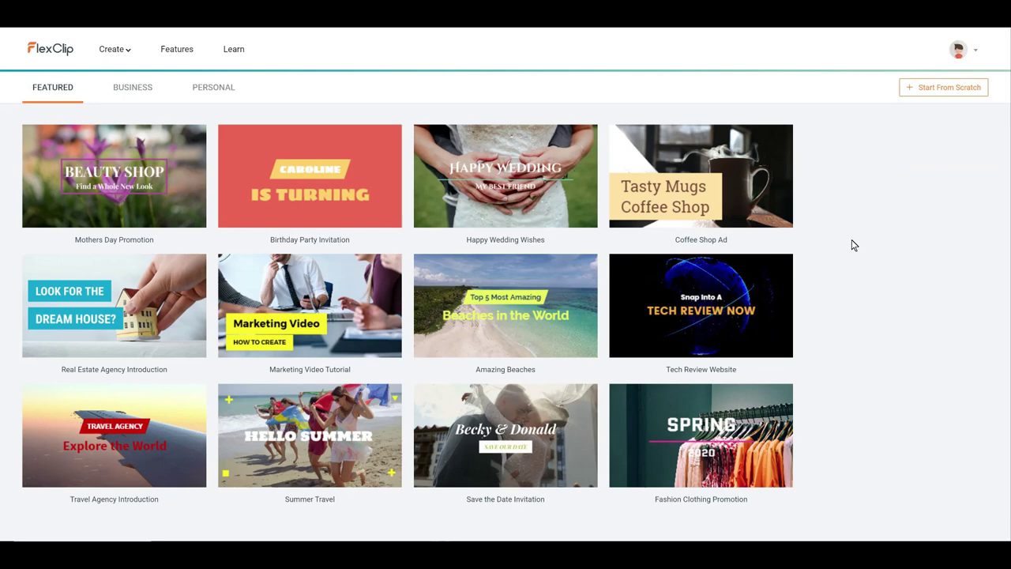
scroll(853, 244, "down", 1)
scroll(853, 245, "up", 2)
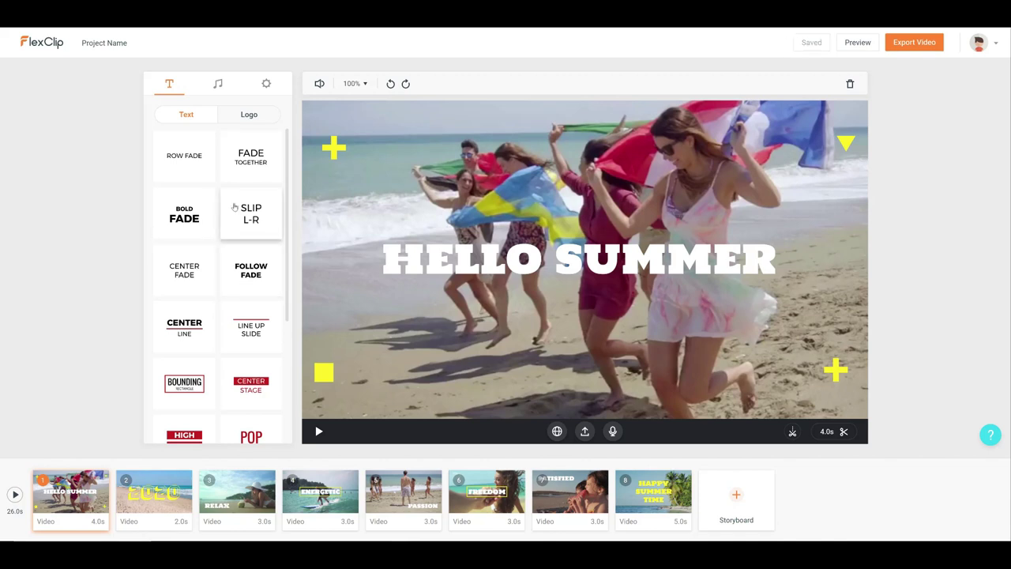
left_click_drag(473, 177, 470, 177)
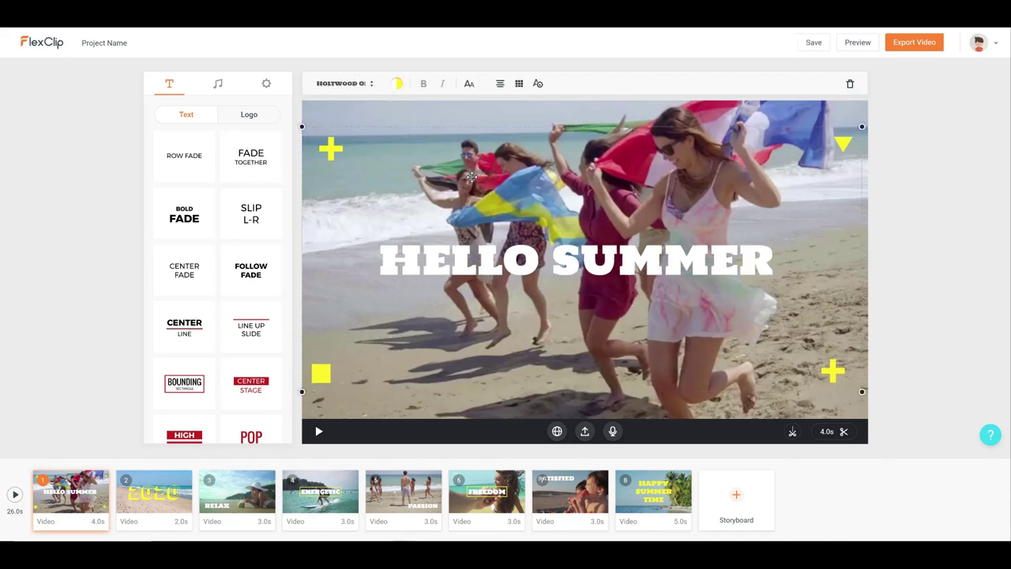
left_click(570, 389)
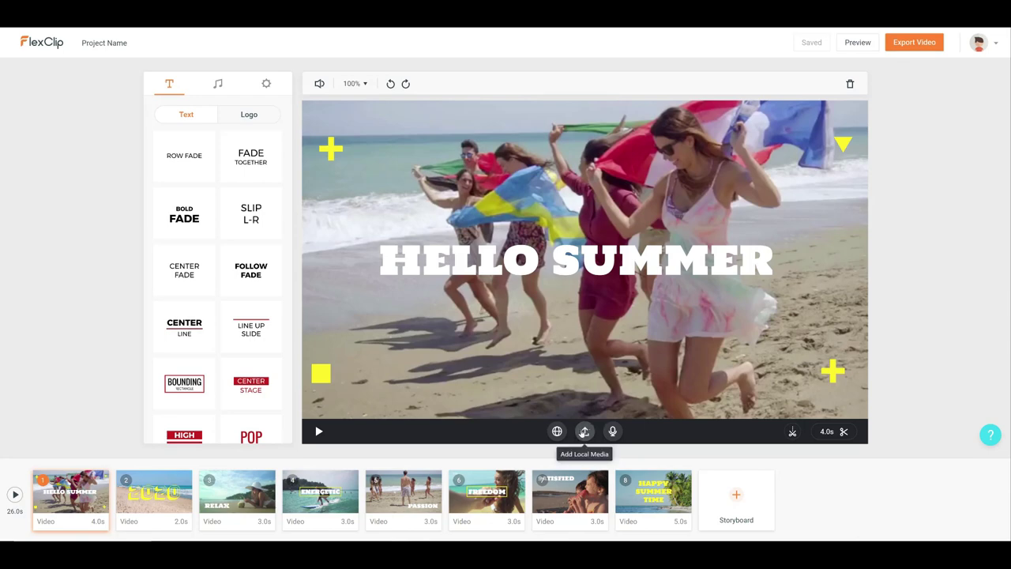
left_click(585, 432)
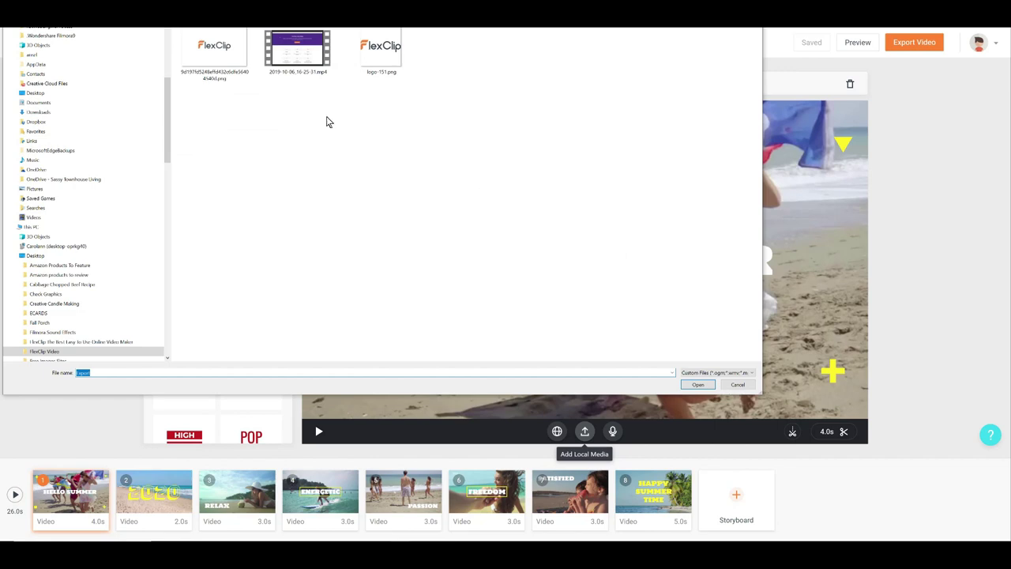
left_click(735, 385)
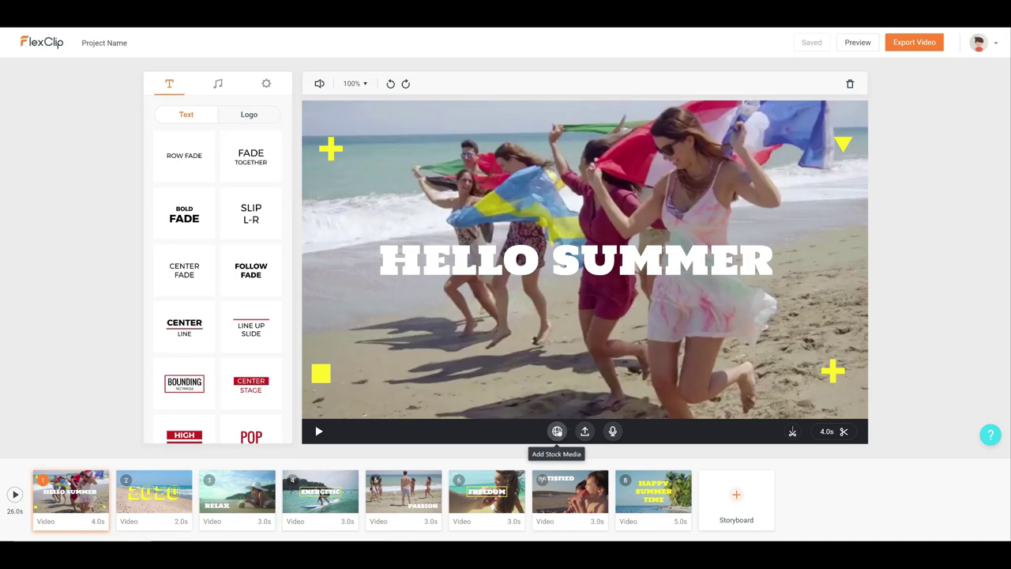
Step: Search stock videos for 'beach' and use the 0:25 palm-lined beach clip for scene one
left_click(557, 431)
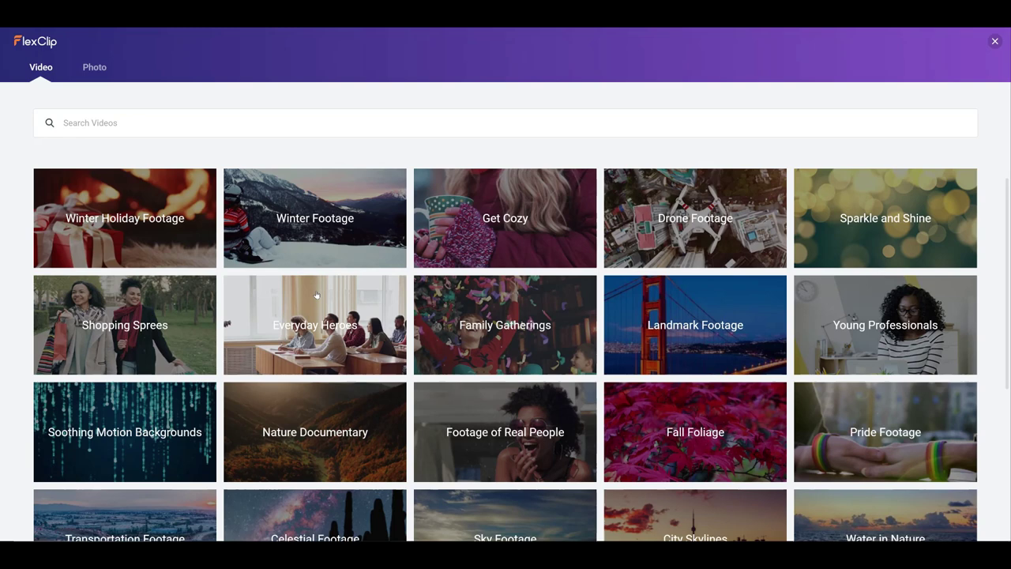
left_click(196, 131)
type("beach")
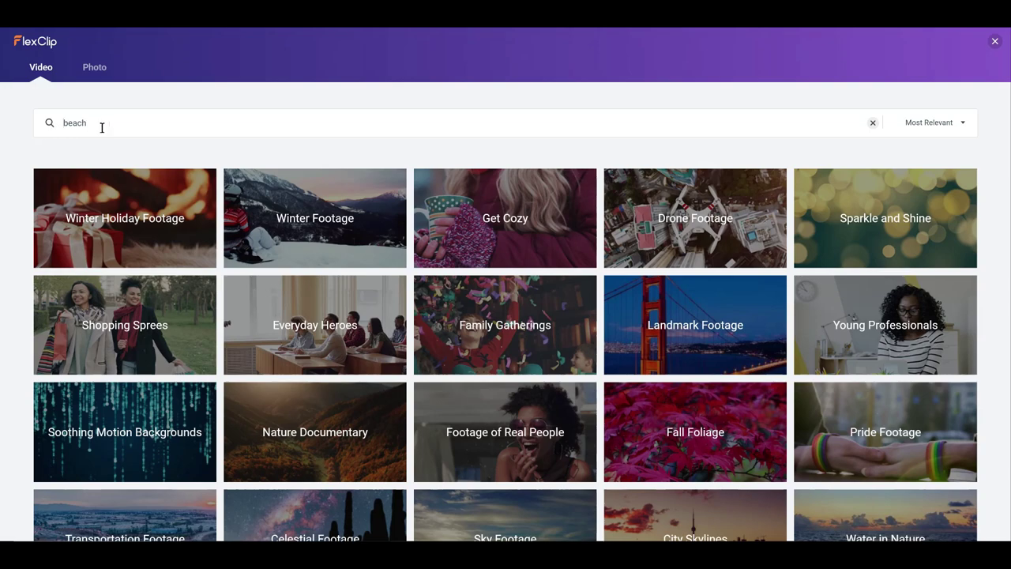
key("Return")
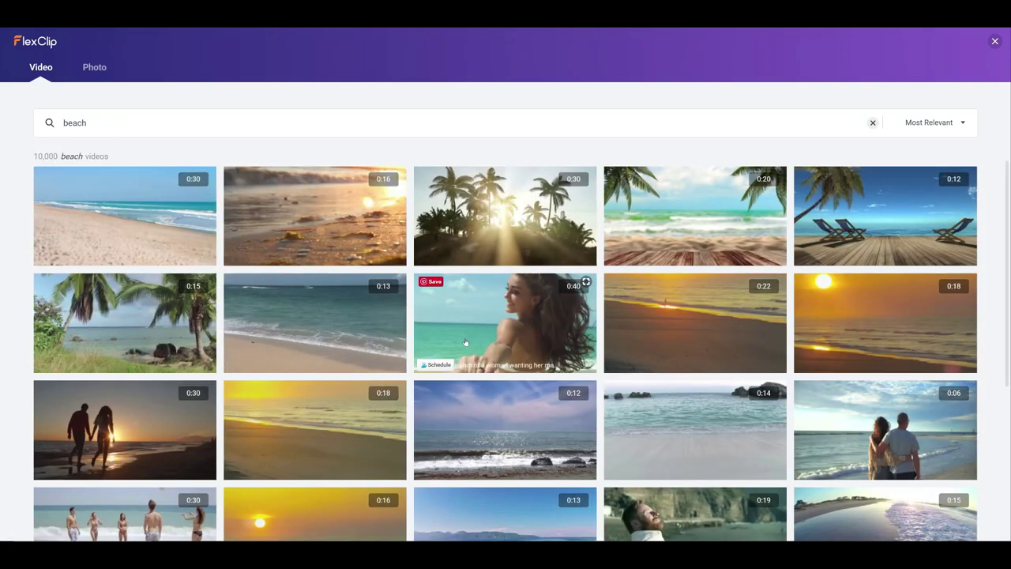
scroll(536, 359, "down", 3)
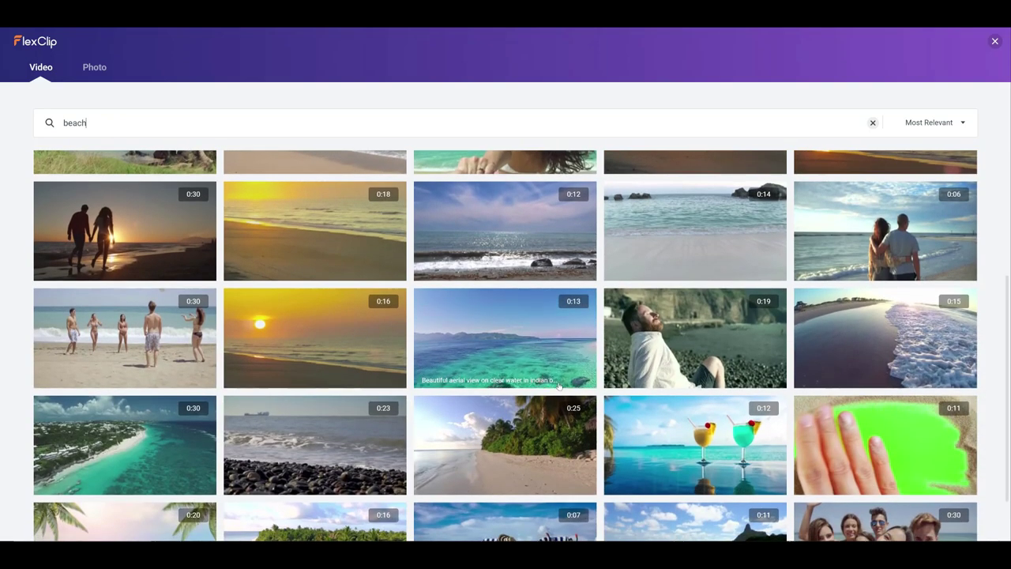
scroll(559, 386, "down", 1)
scroll(558, 385, "down", 2)
scroll(540, 314, "up", 1)
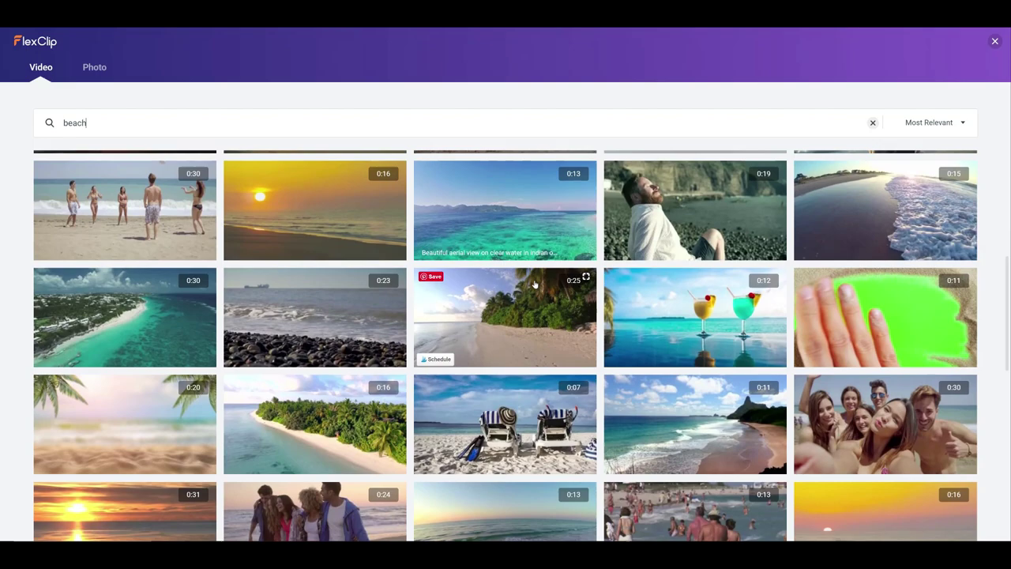
left_click(519, 314)
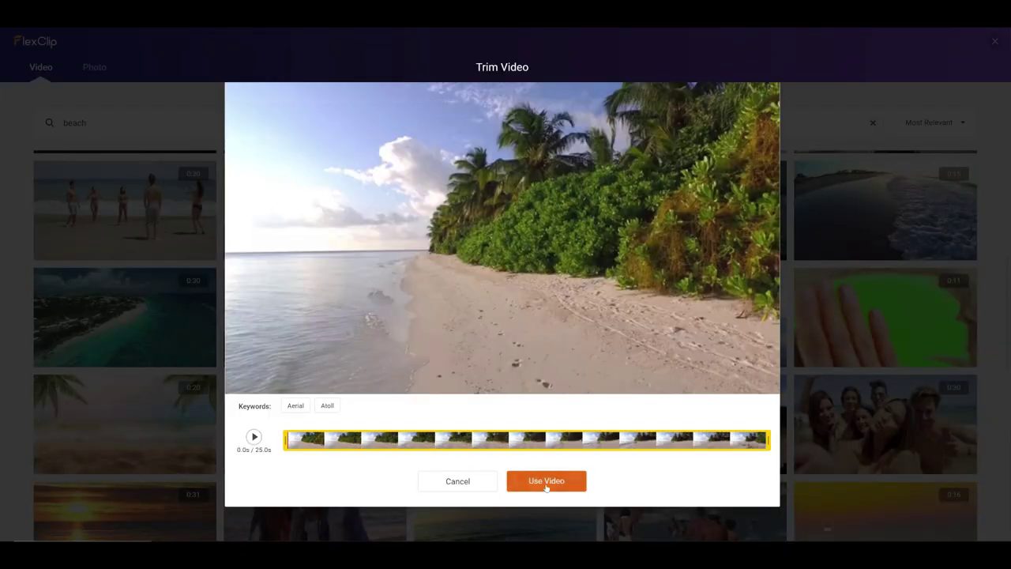
left_click(546, 481)
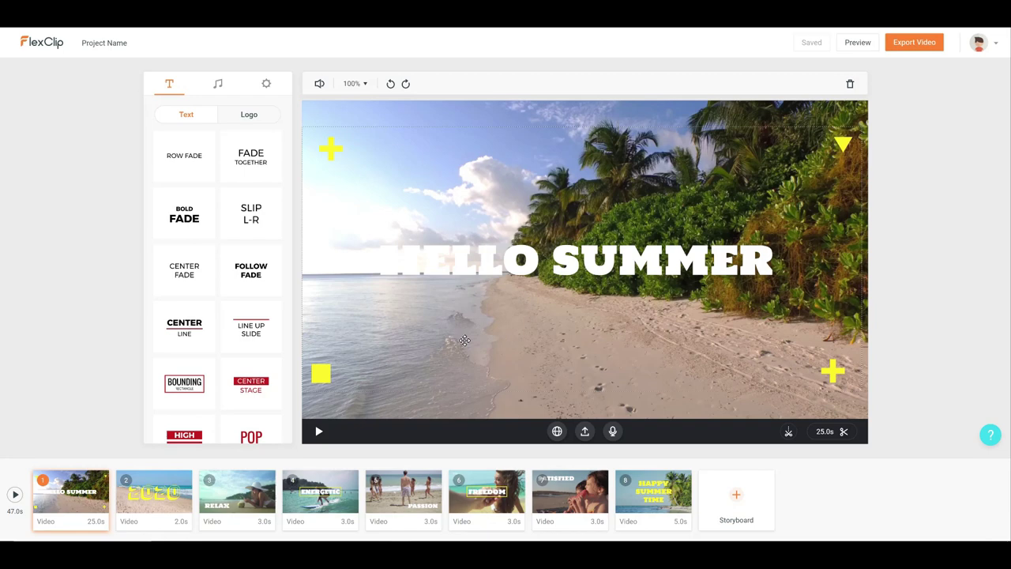
Step: Nudge the HELLO SUMMER title up, then try the Fade Together and Center Stage animations
left_click(521, 259)
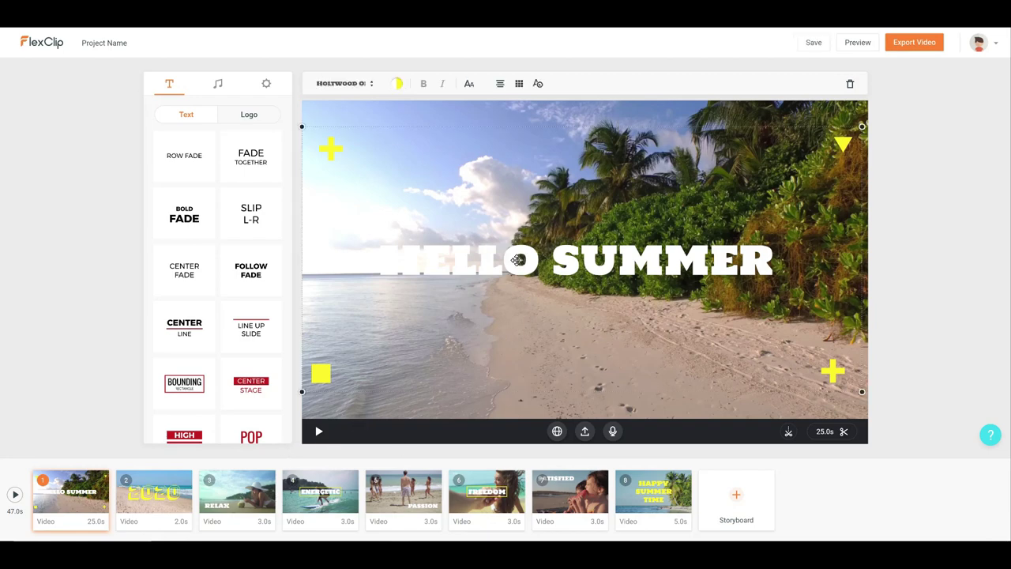
left_click_drag(518, 259, 498, 246)
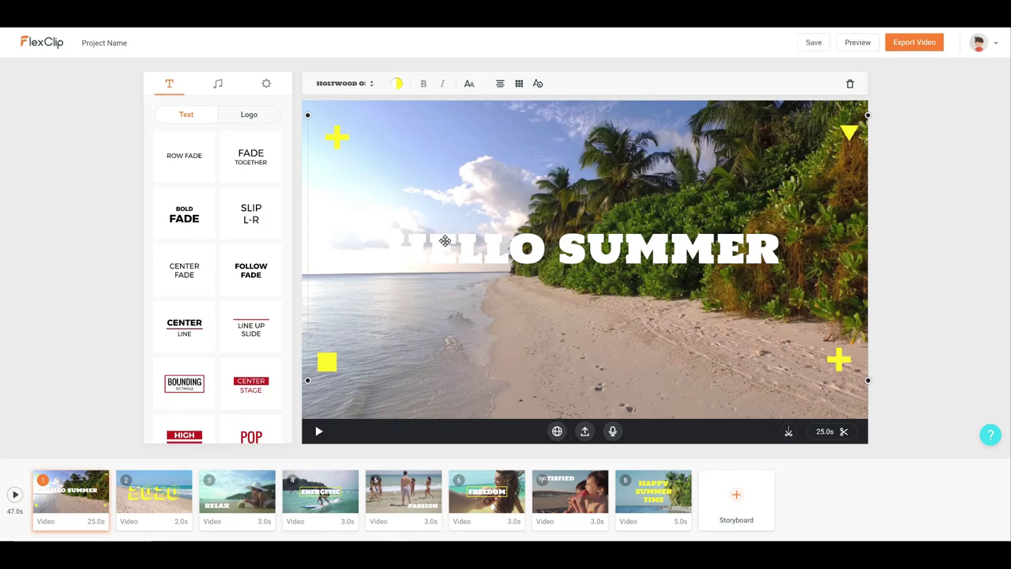
left_click(265, 167)
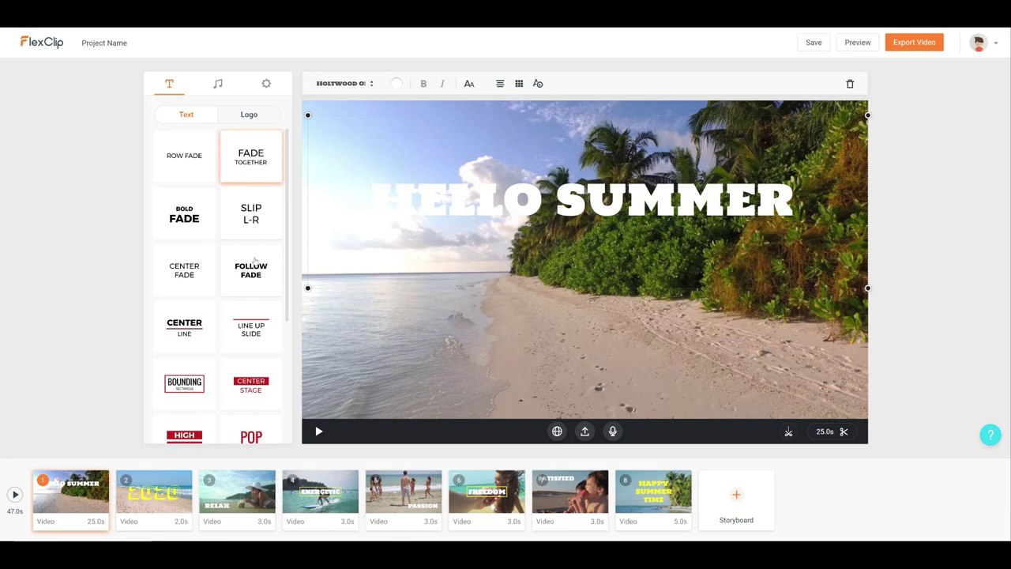
left_click(263, 385)
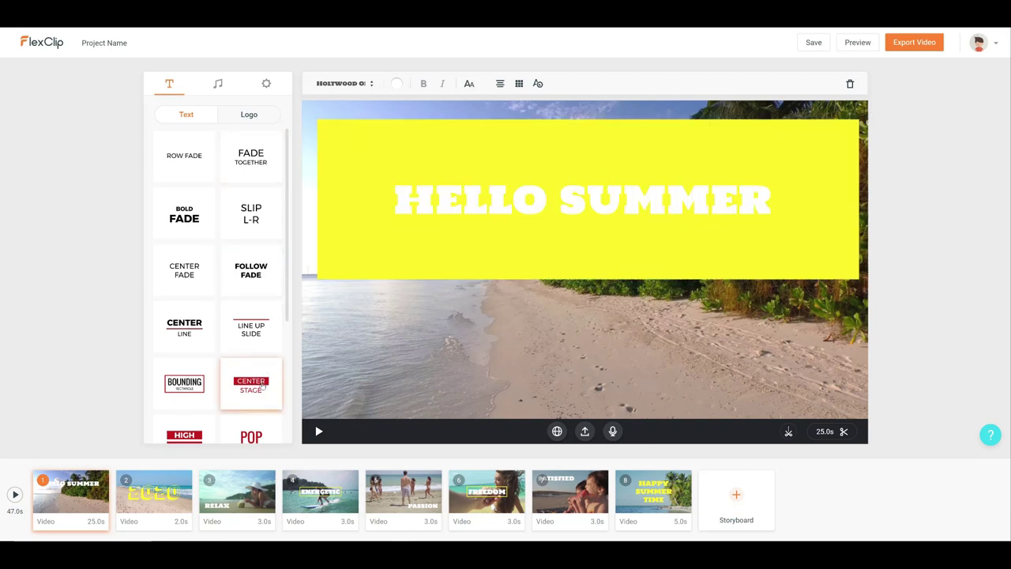
Step: Apply the Quick Slide text style and browse further down the style list
scroll(222, 372, "down", 1)
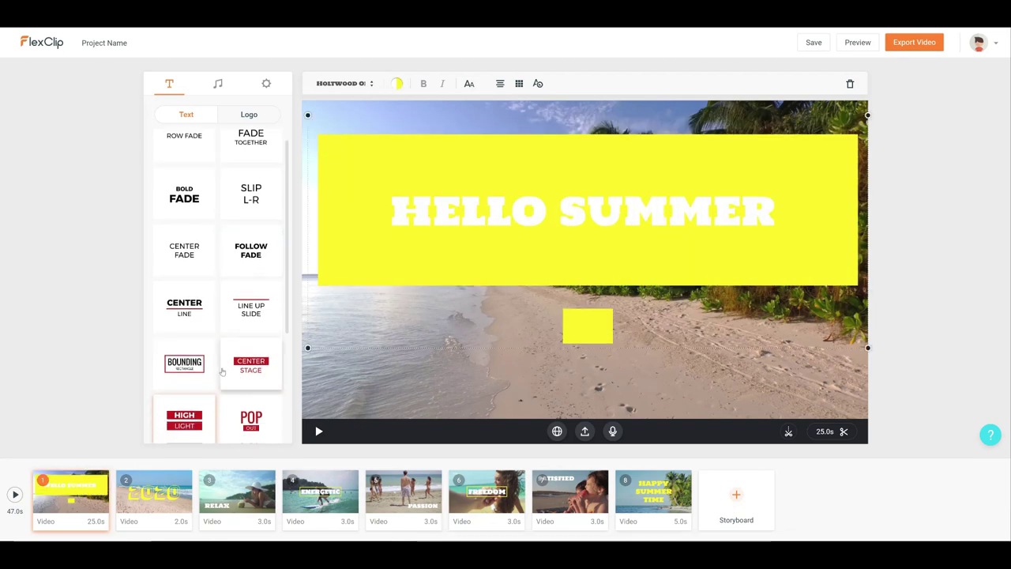
scroll(222, 372, "down", 4)
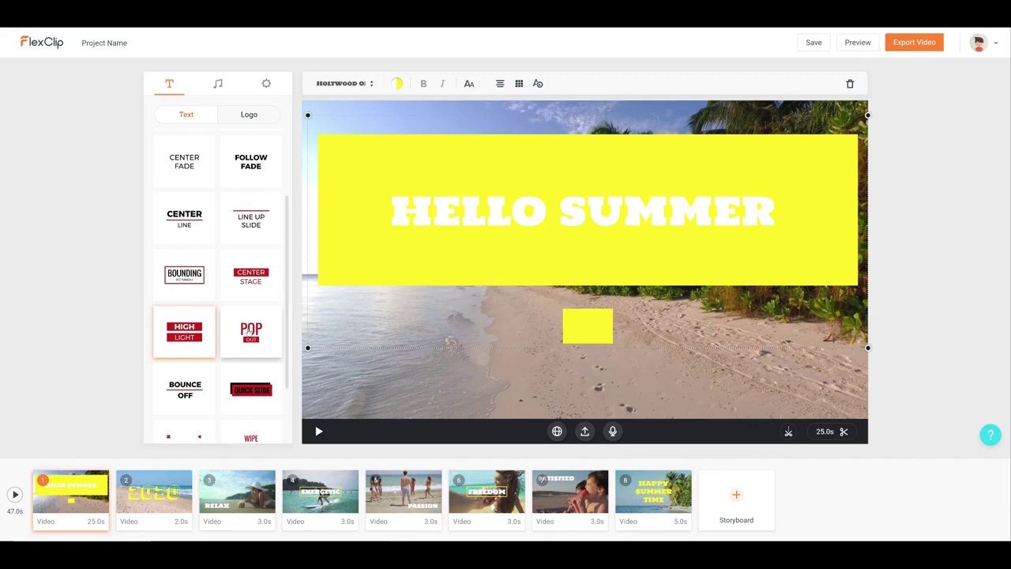
left_click(263, 379)
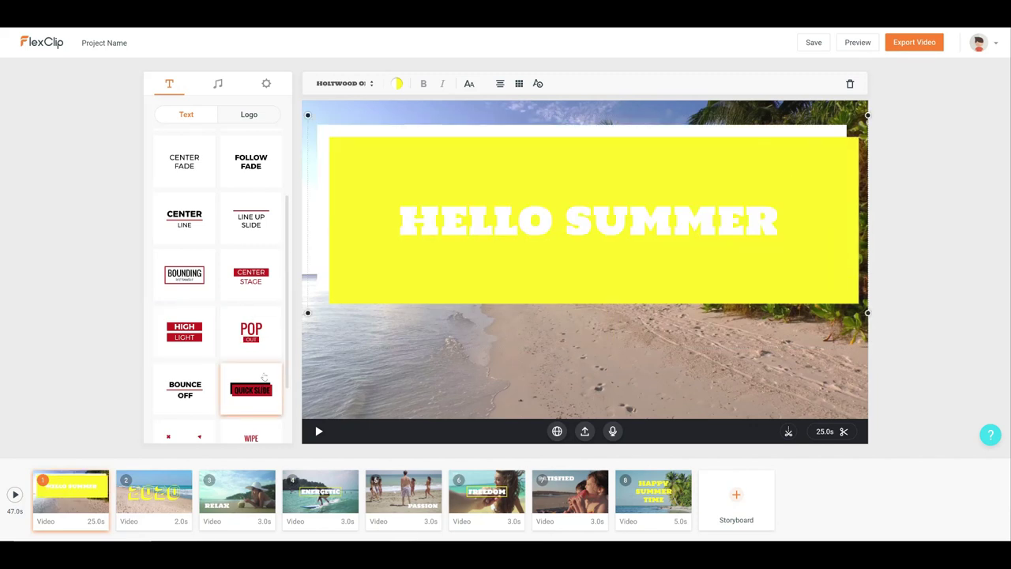
scroll(264, 372, "down", 4)
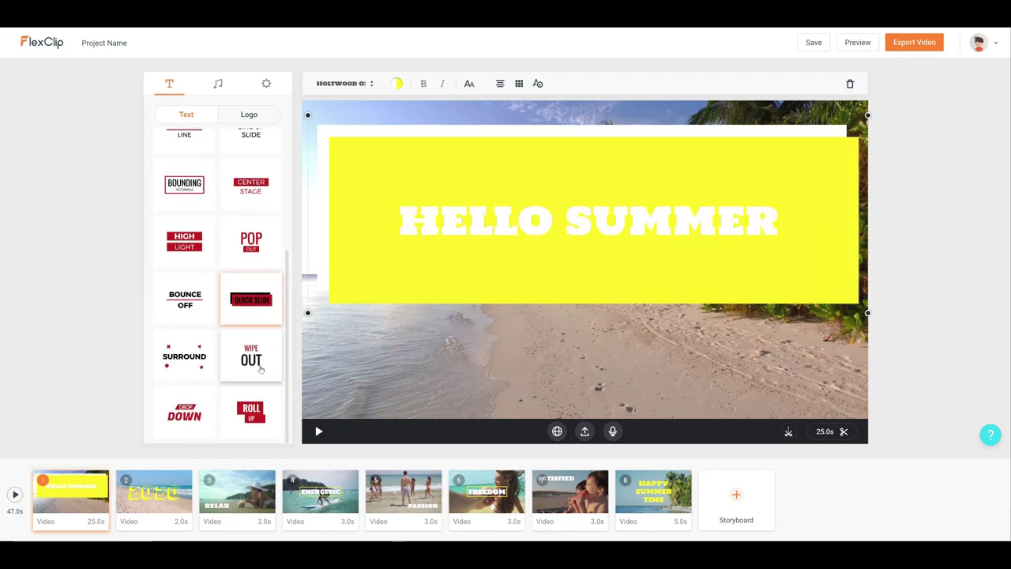
Step: Try the Roll Up animation on the title with a cyan banner
left_click(263, 408)
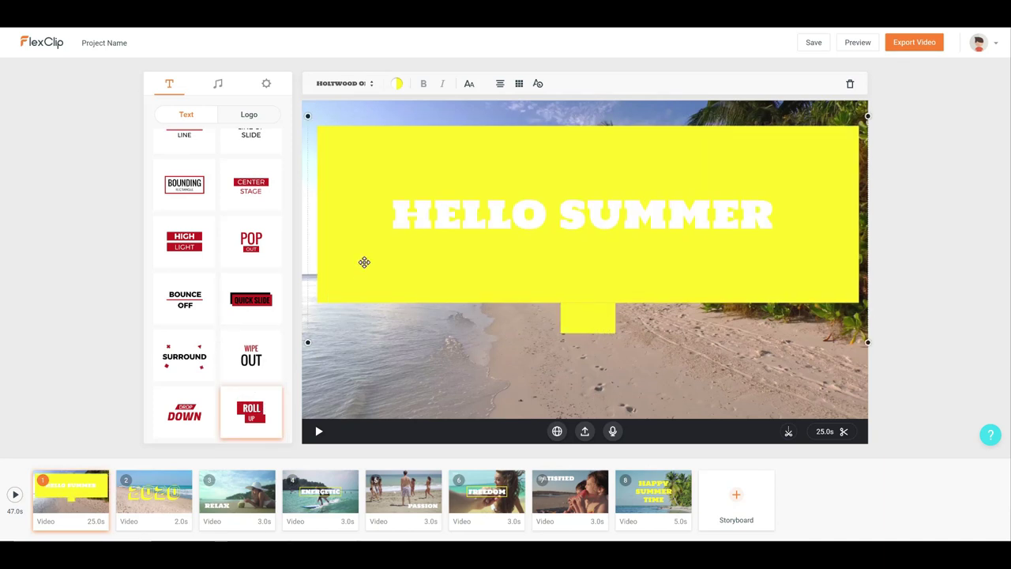
left_click(396, 85)
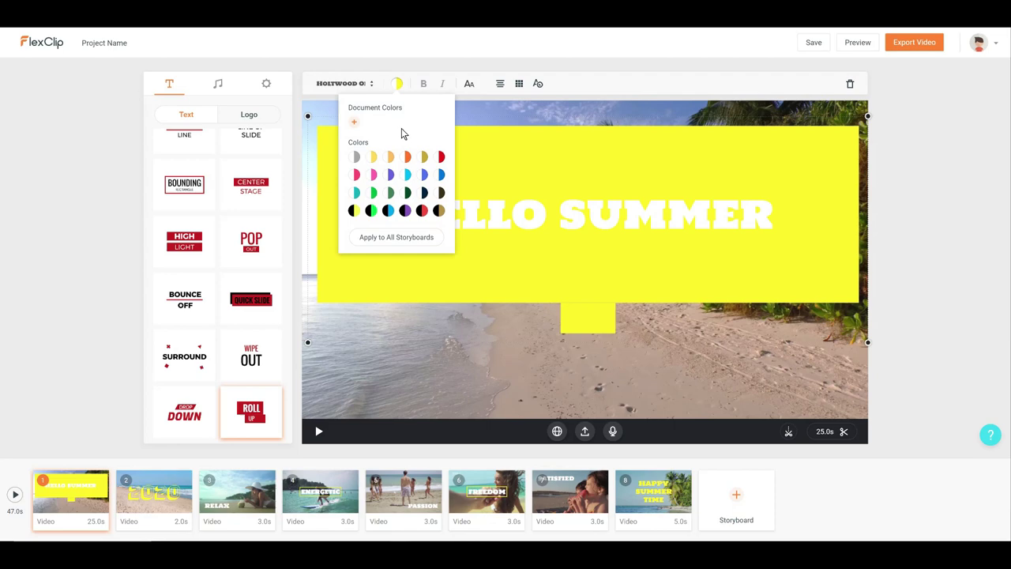
left_click(407, 175)
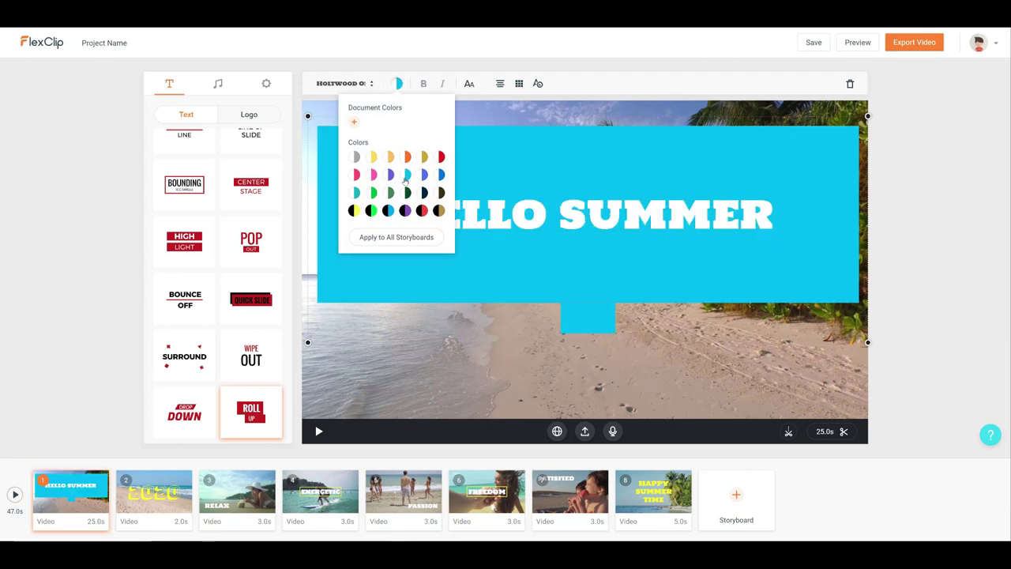
Step: Switch the title to the Wipe Out animation with black lettering
left_click(255, 355)
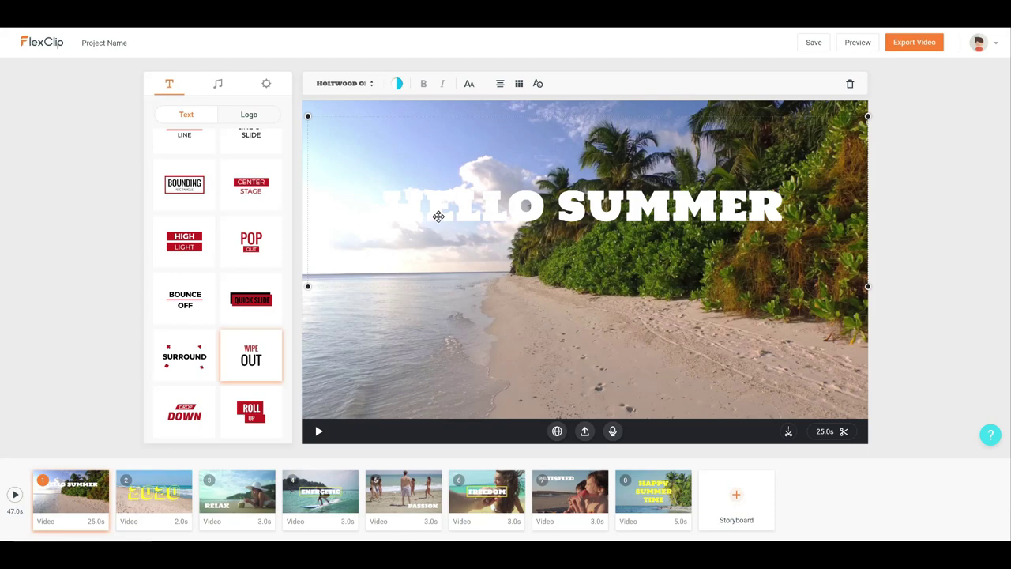
left_click(397, 83)
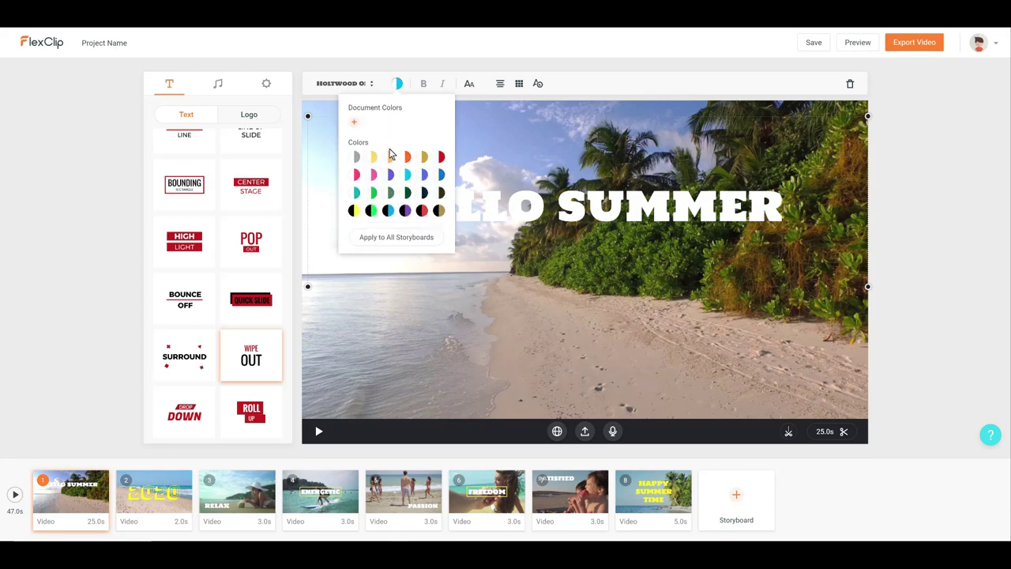
left_click(387, 211)
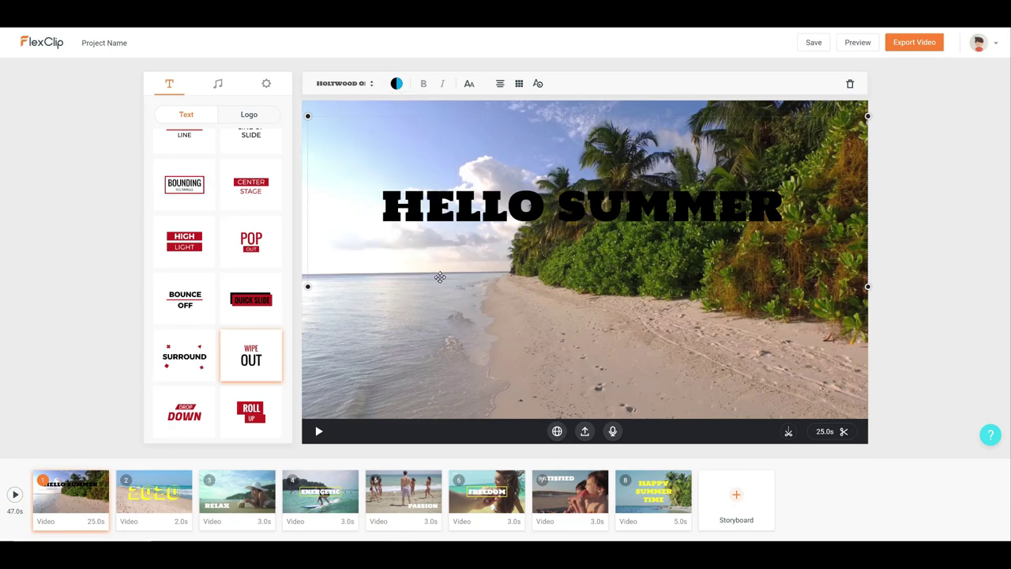
Step: Shrink the HELLO SUMMER text by nine Smaller size steps
left_click(469, 83)
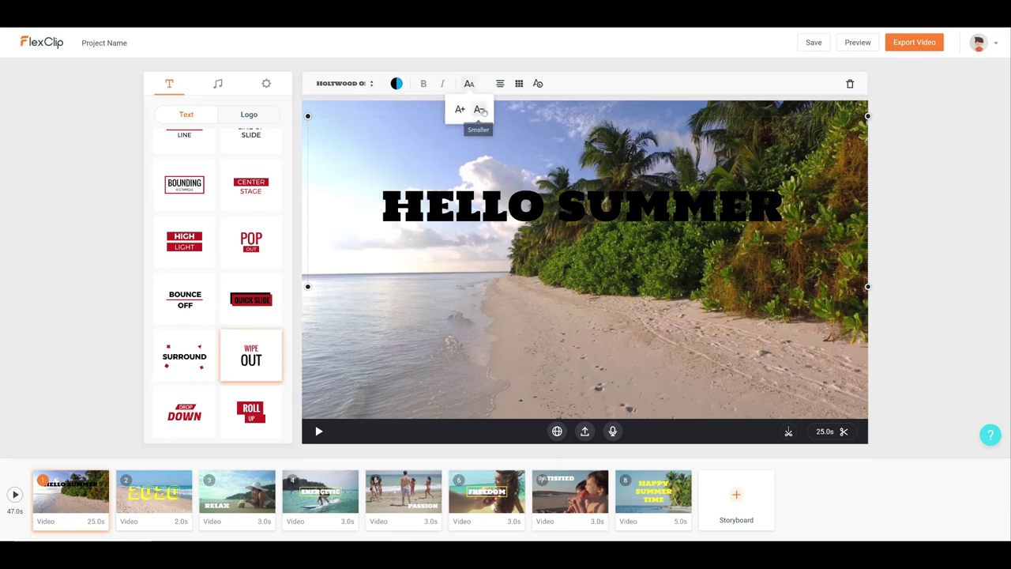
left_click(479, 110)
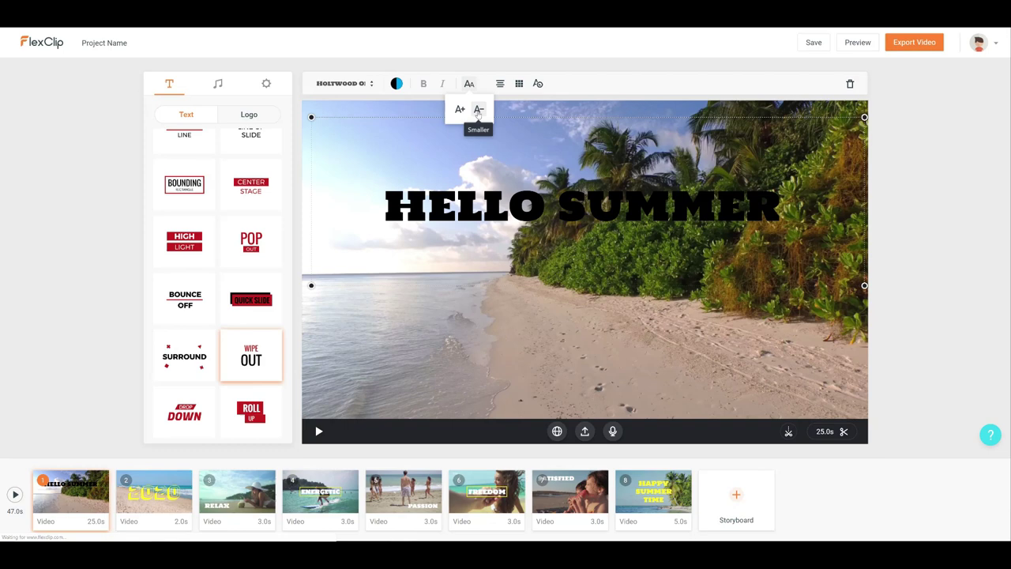
left_click(478, 110)
left_click(478, 110)
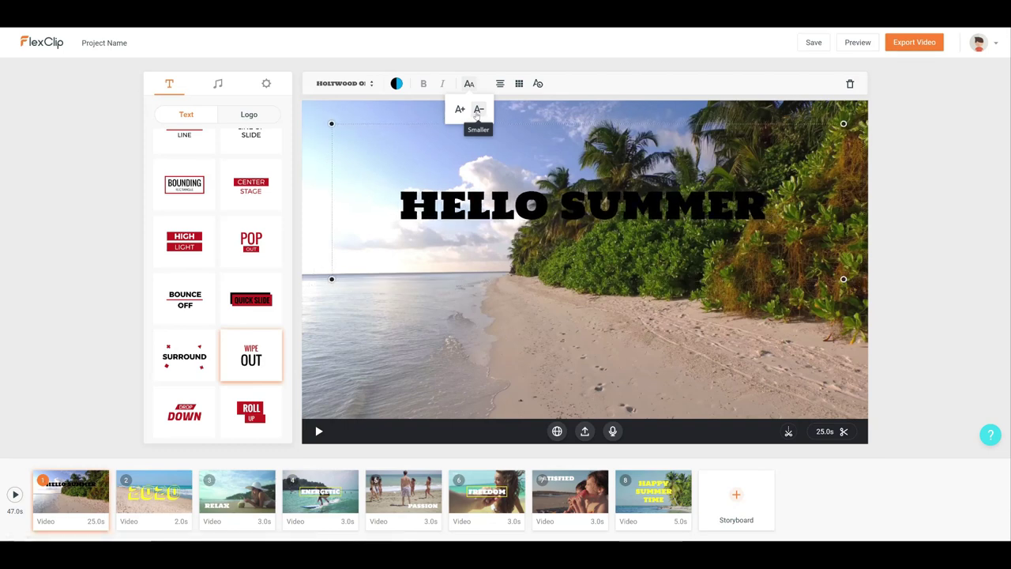
left_click(478, 110)
left_click(478, 110)
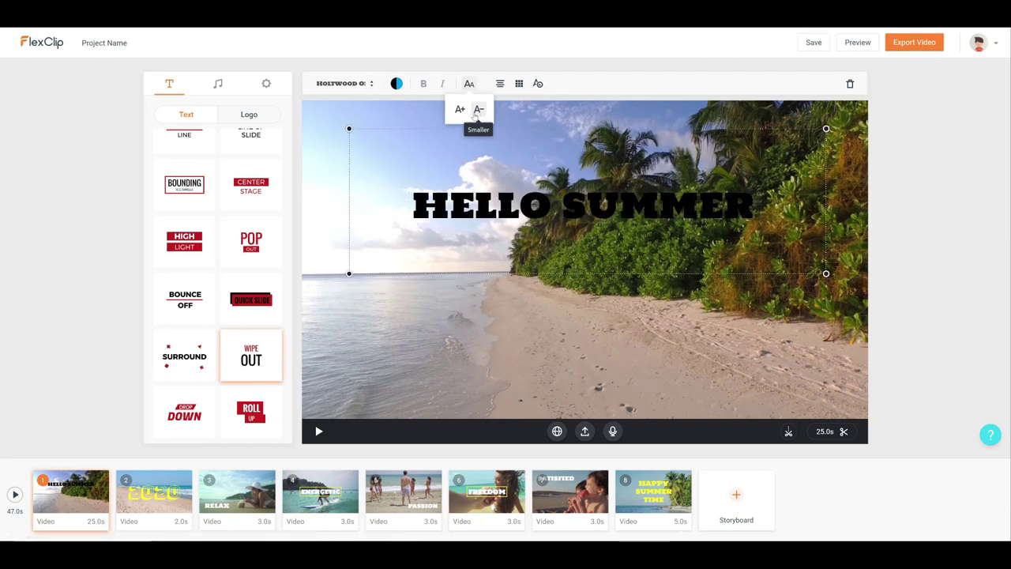
left_click(478, 110)
left_click(477, 111)
left_click(478, 110)
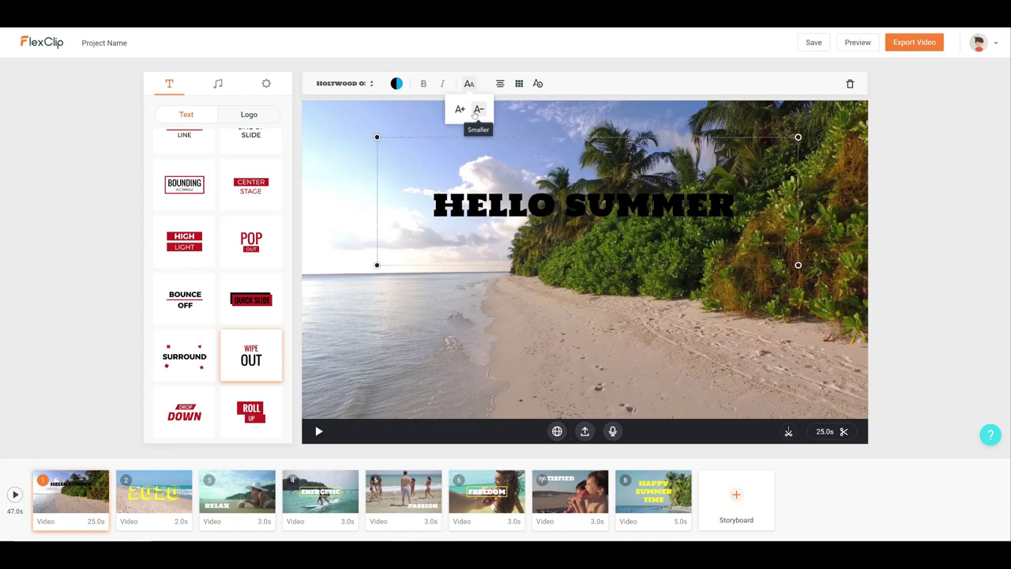
left_click(478, 111)
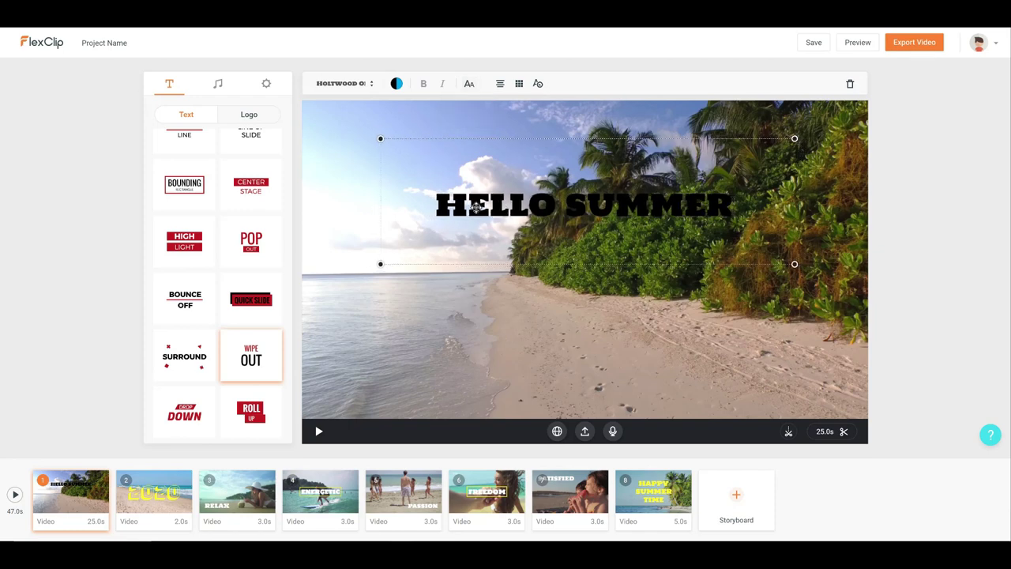
Step: Test the title's position presets, then drag it into the top-left area
left_click_drag(471, 204, 359, 160)
left_click(519, 84)
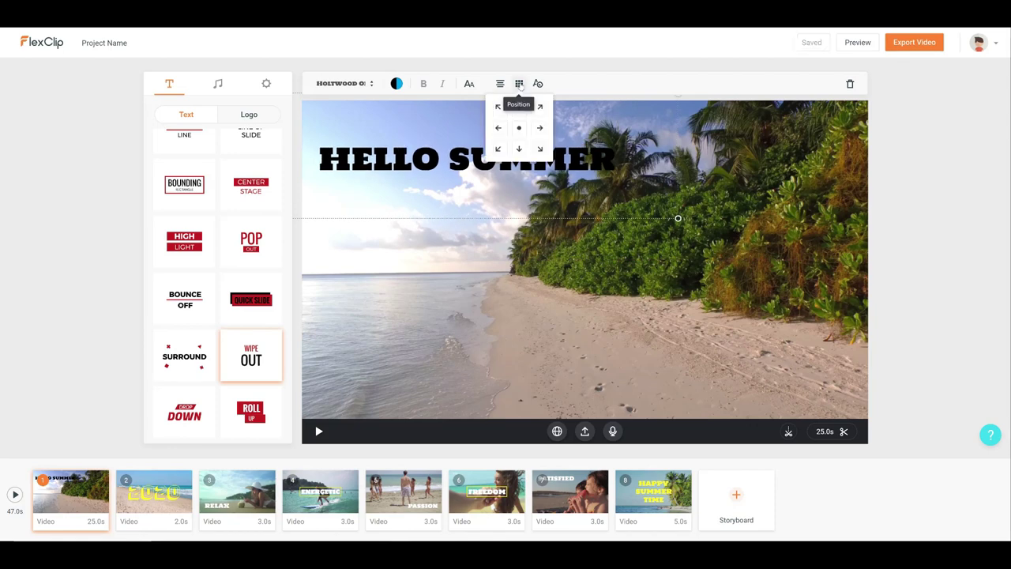
left_click(519, 150)
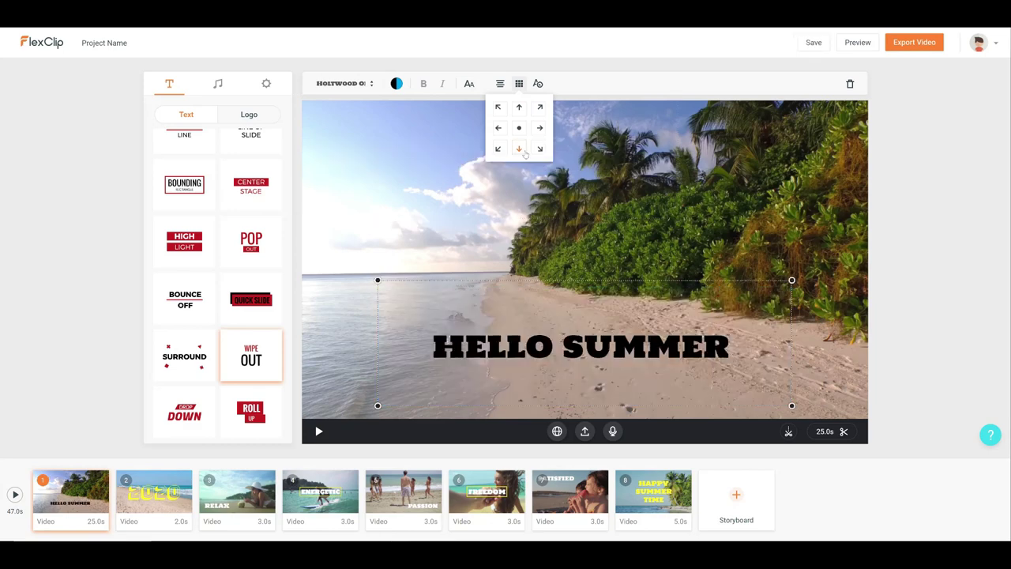
left_click(540, 115)
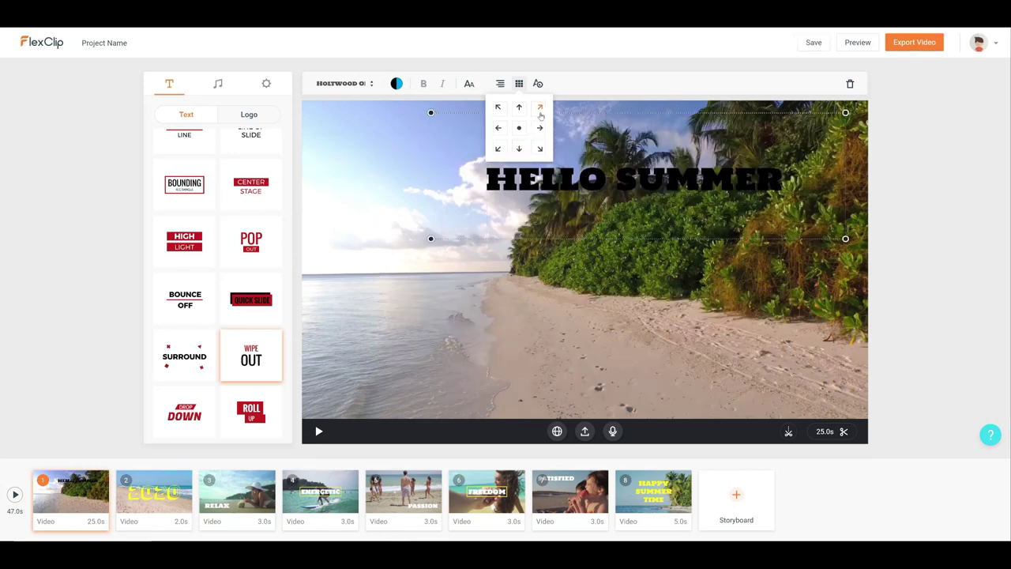
left_click(503, 111)
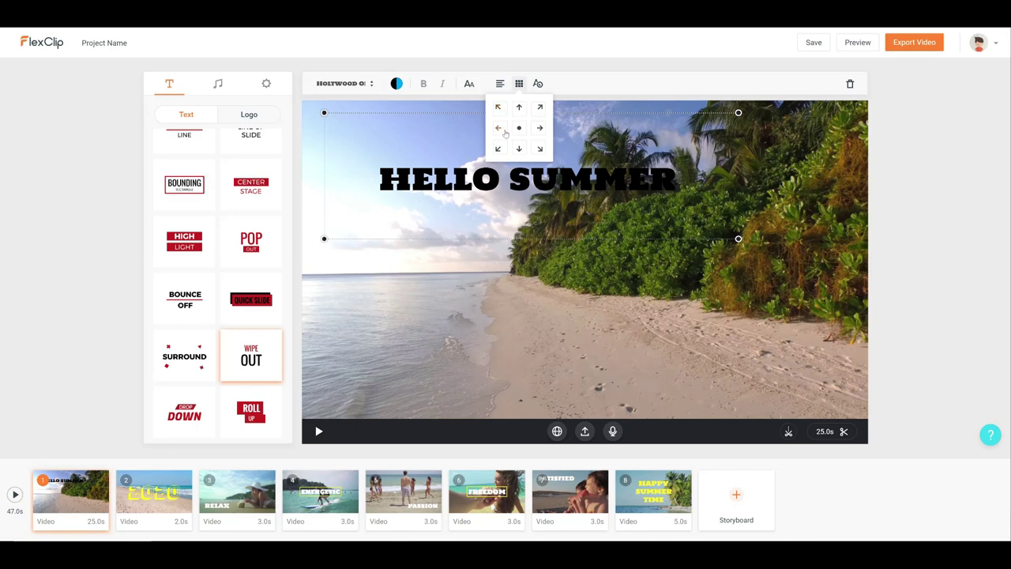
left_click(519, 129)
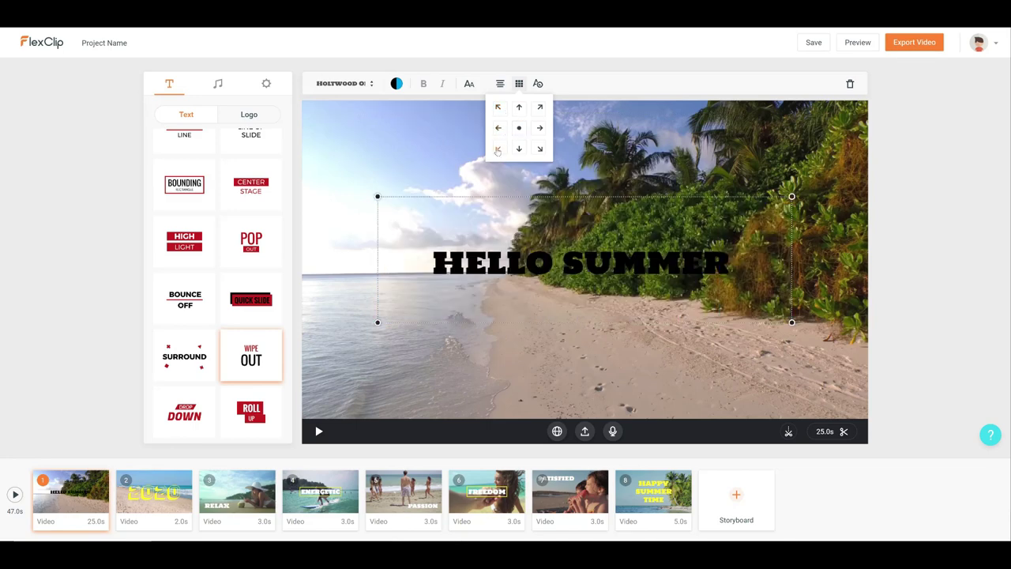
left_click(497, 149)
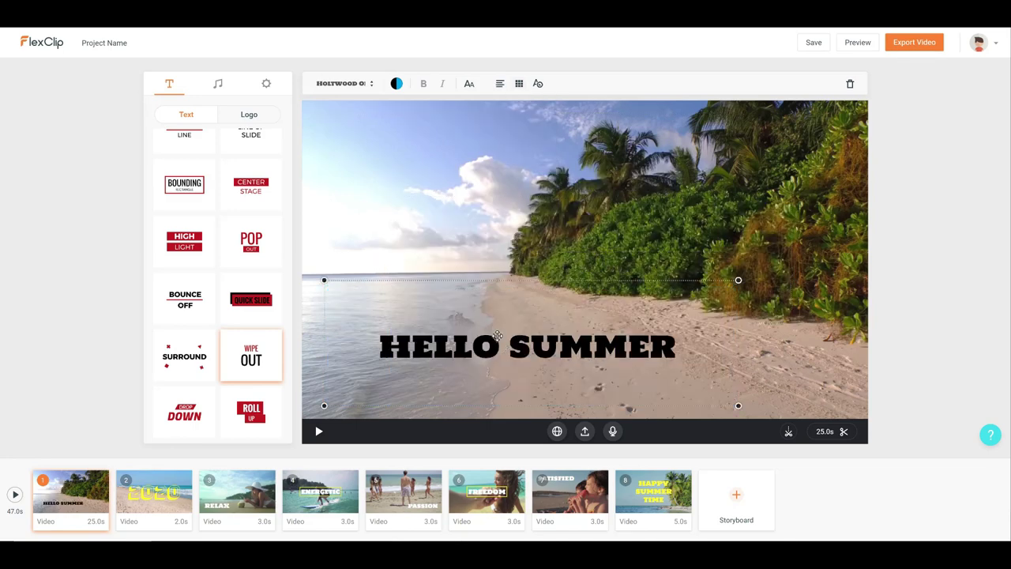
left_click_drag(497, 335, 436, 154)
Step: Rotate the beach video left twice and right twice, leaving it upright
left_click(482, 302)
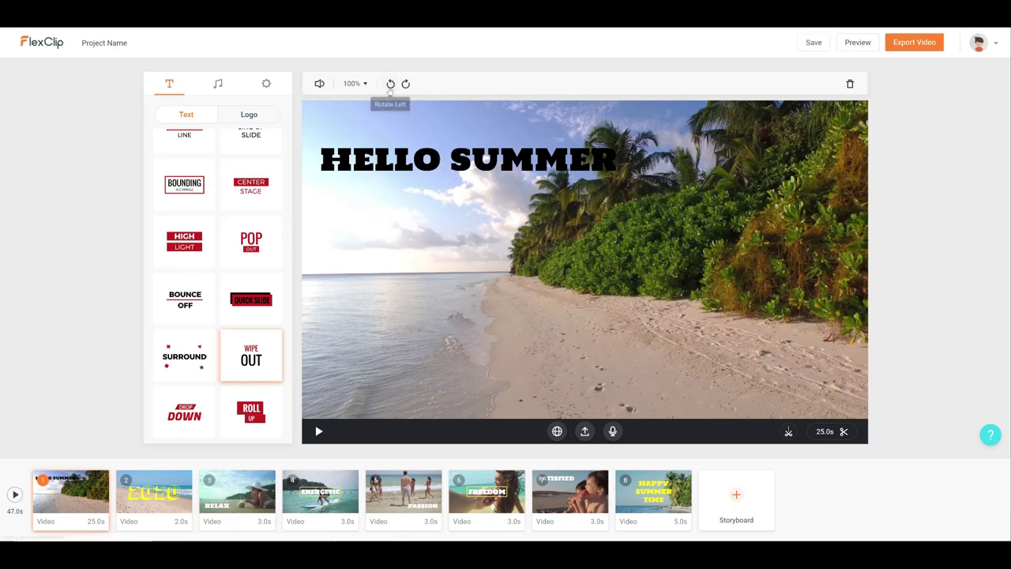
left_click(390, 85)
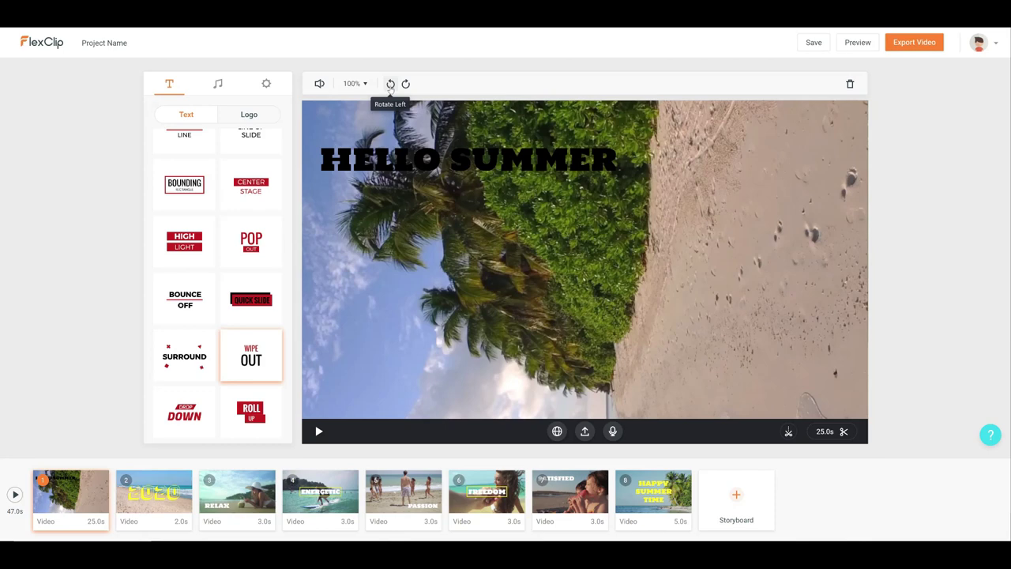
left_click(390, 84)
left_click(405, 84)
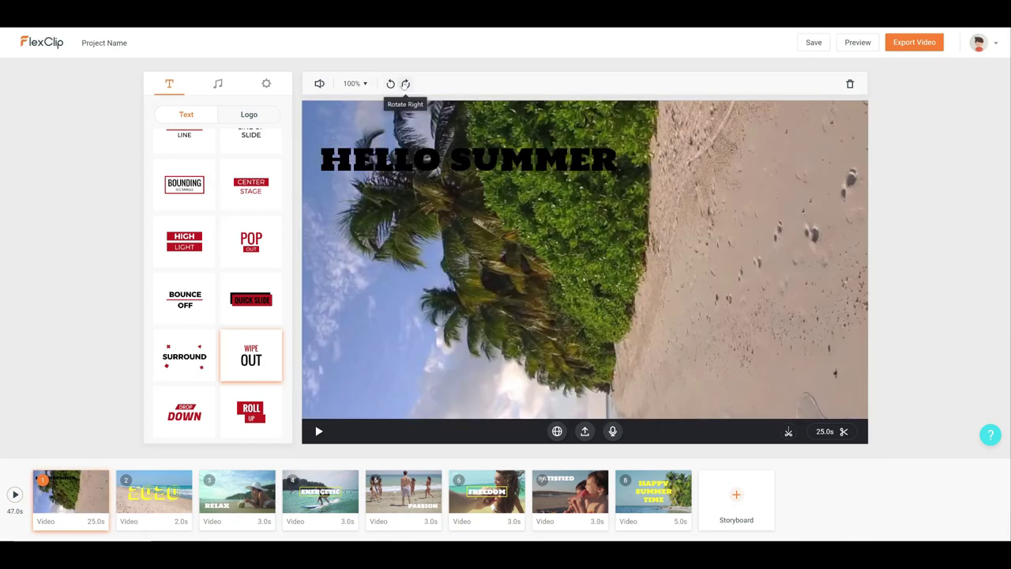
left_click(405, 84)
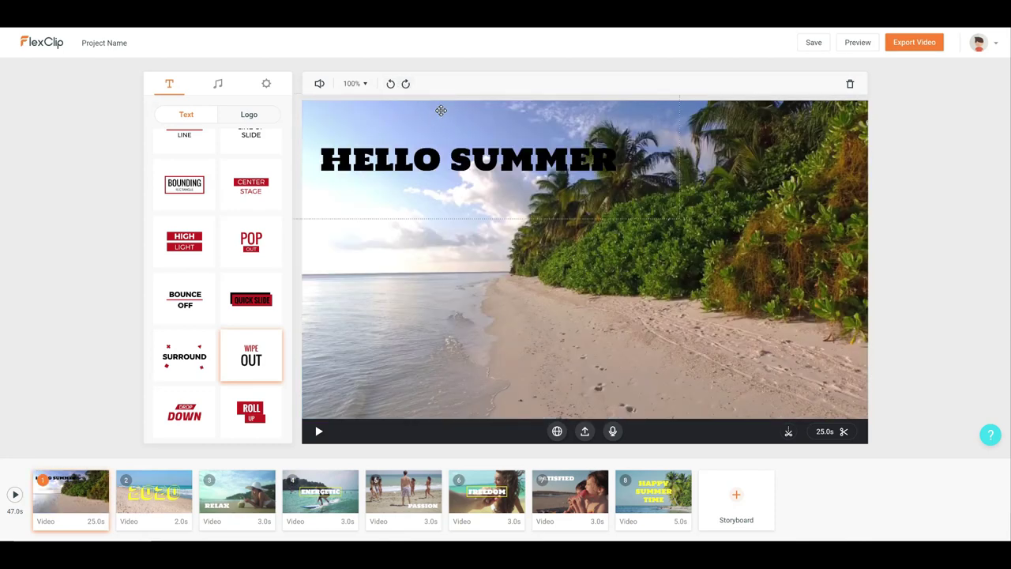
Step: Lower the beach clip's volume from 100 to 59
left_click(319, 84)
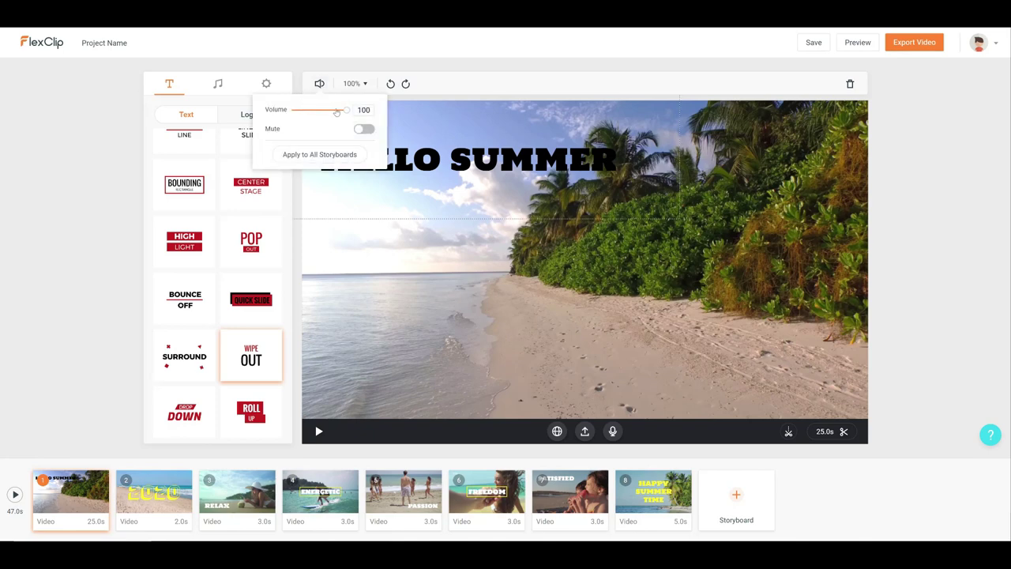
mouse_move(345, 111)
left_mouse_down()
mouse_move(308, 113)
mouse_move(346, 115)
mouse_move(329, 116)
left_mouse_up()
left_click(454, 85)
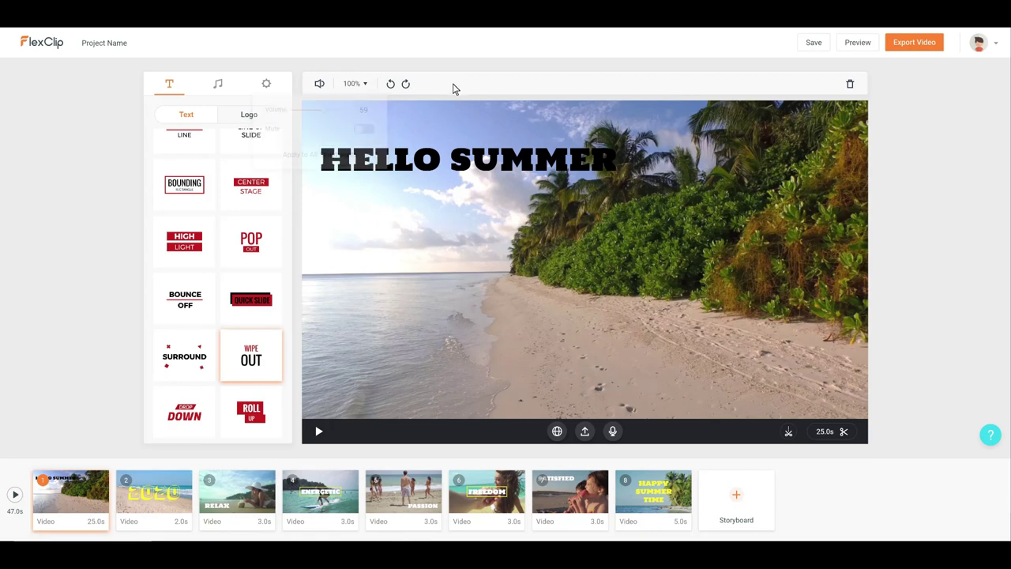
Step: Open the background music library from the music settings, browse its collections, then close it
left_click(218, 83)
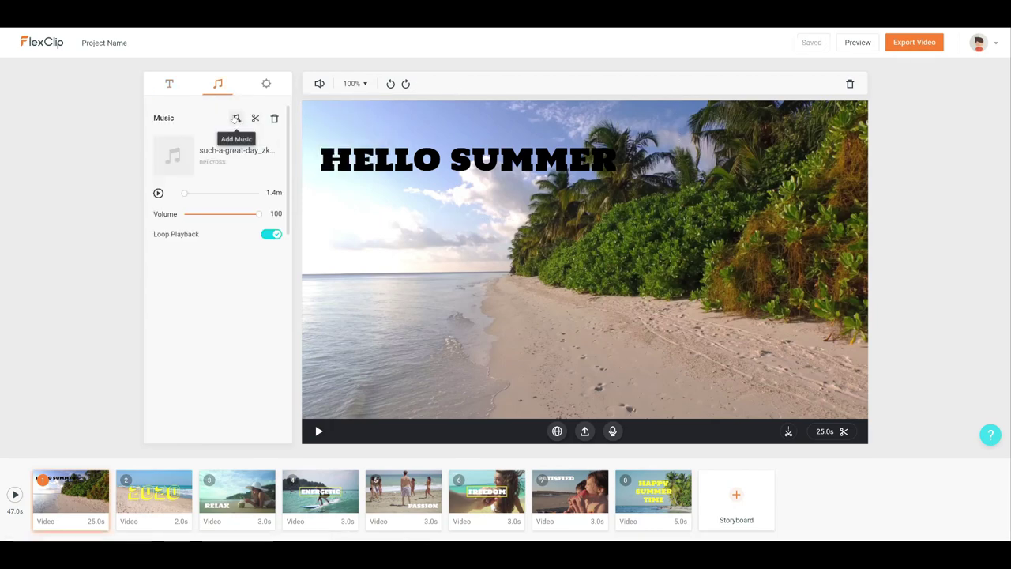
left_click(236, 119)
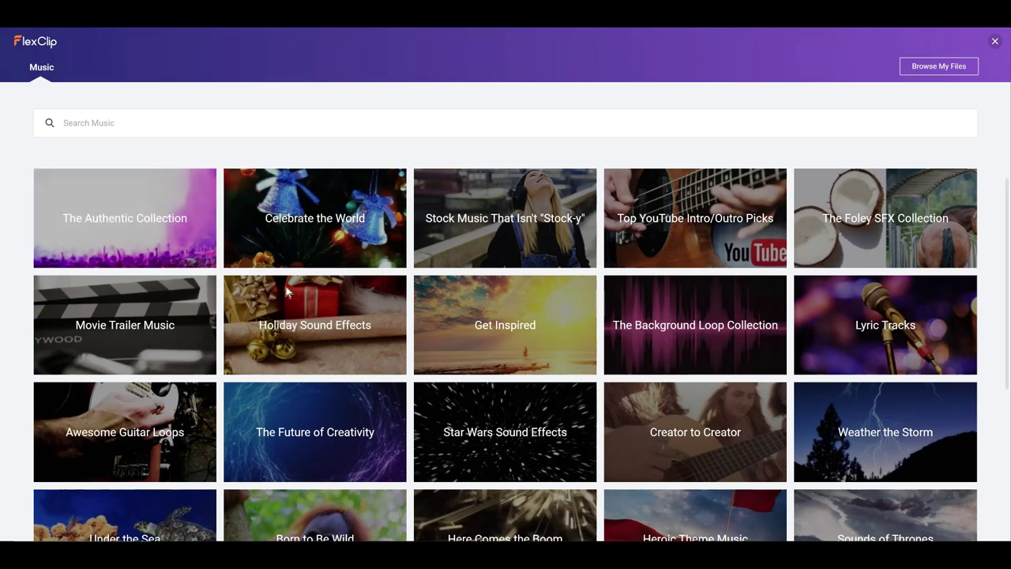
scroll(315, 343, "down", 3)
scroll(315, 342, "down", 1)
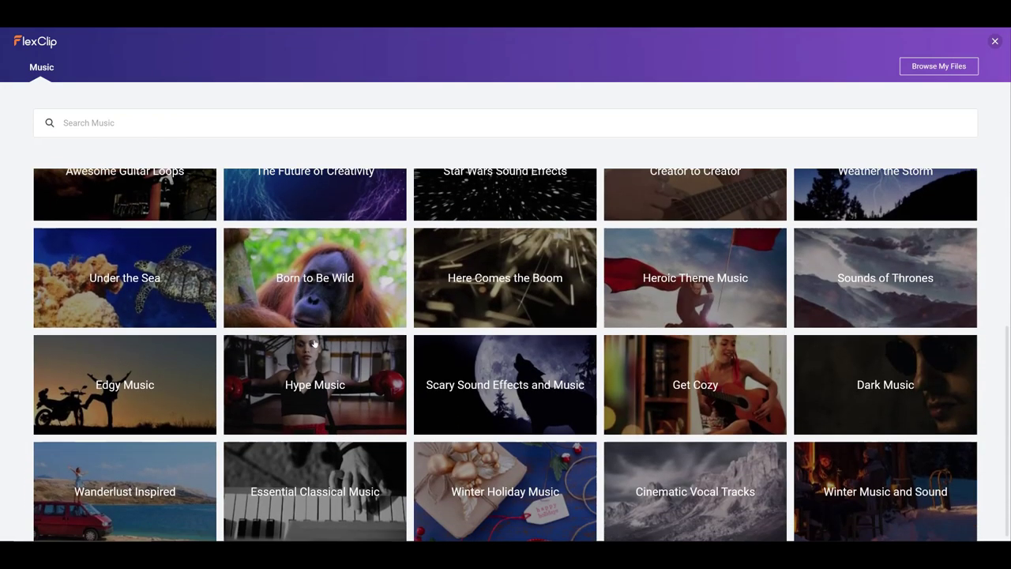
scroll(316, 342, "up", 3)
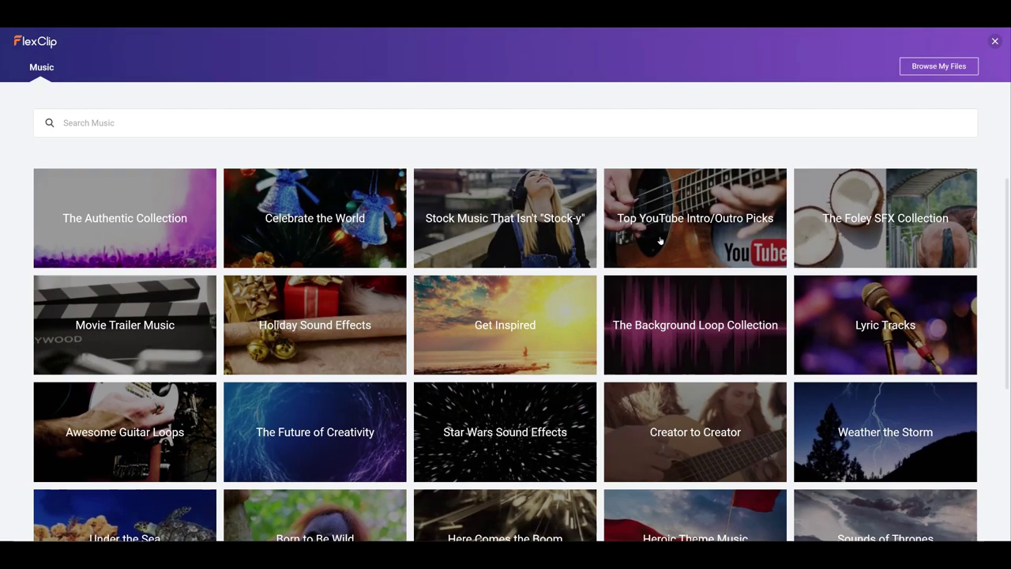
left_click(993, 42)
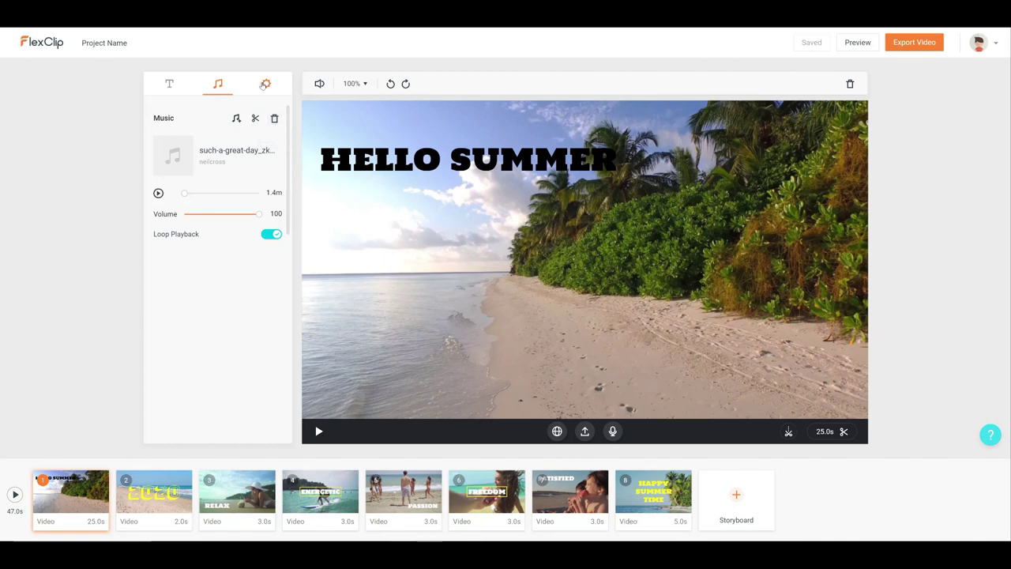
Step: In the project settings, try the 1:1 and 9:16 aspect ratios, then restore 16:9
left_click(265, 84)
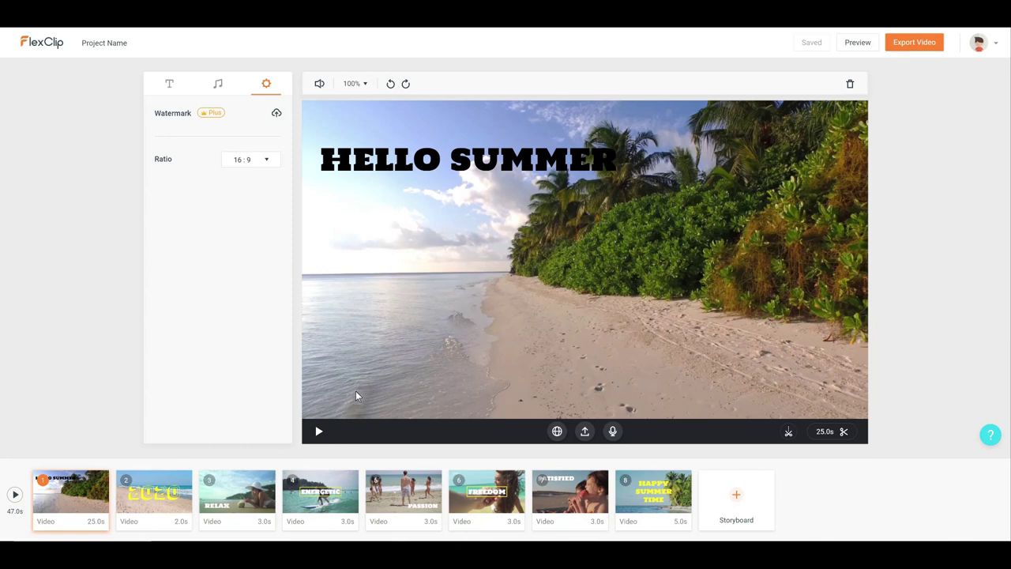
left_click(240, 157)
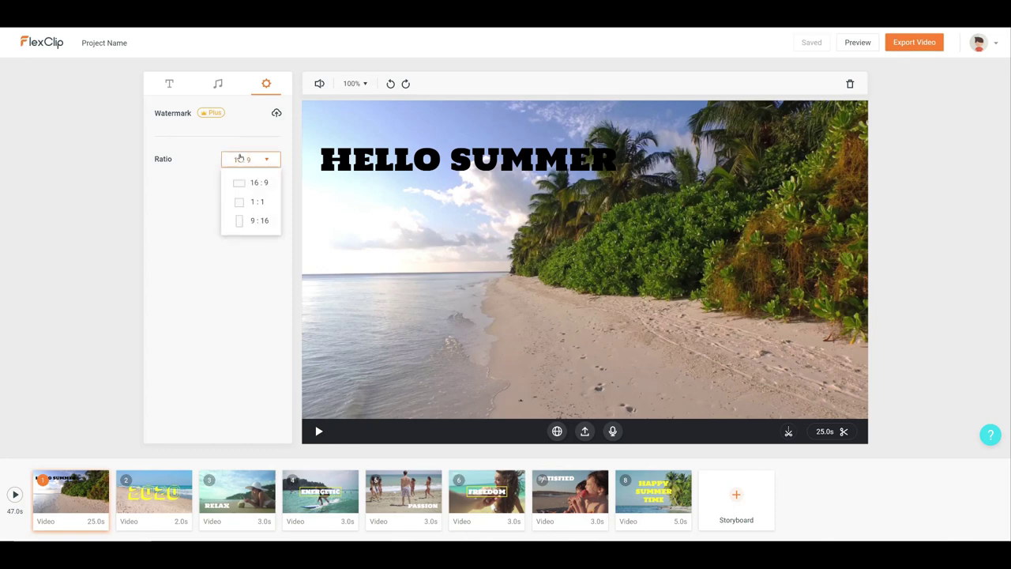
left_click(251, 202)
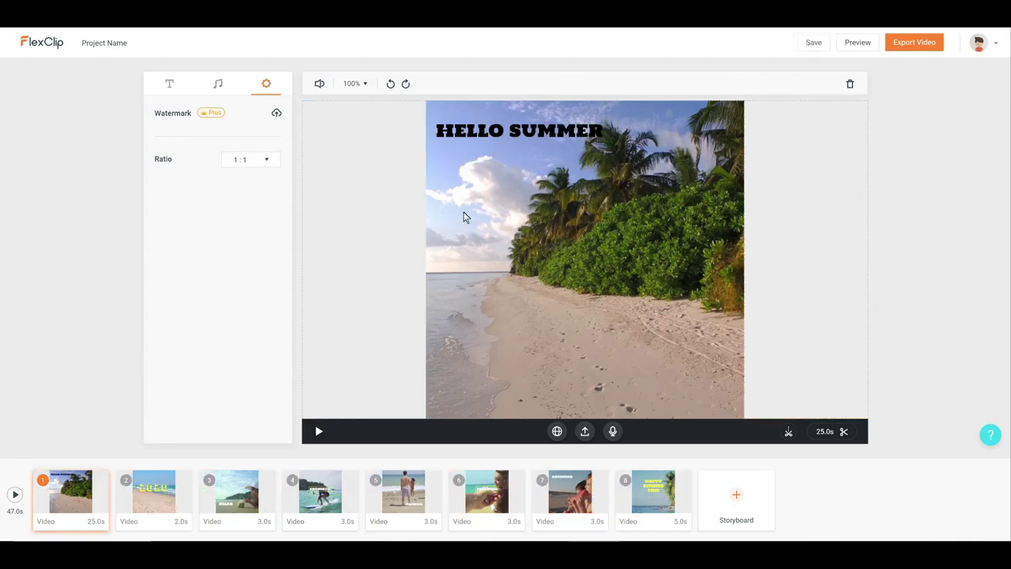
left_click(250, 158)
left_click(247, 222)
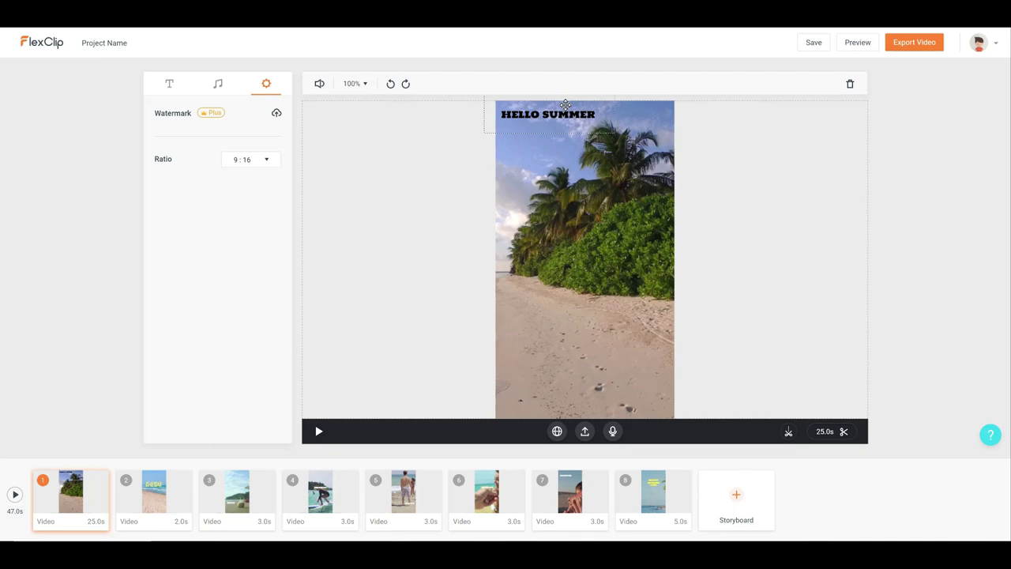
left_click(254, 159)
left_click(237, 181)
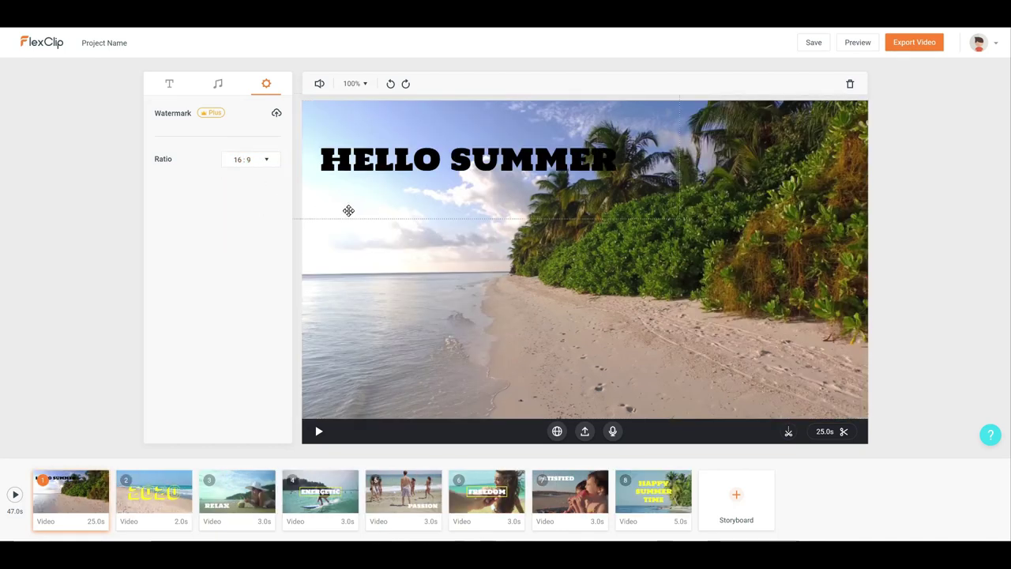
Step: Show the text templates and preview scenes 2 through 8, ending on the HAPPY SUMMER TIME clip
left_click(164, 83)
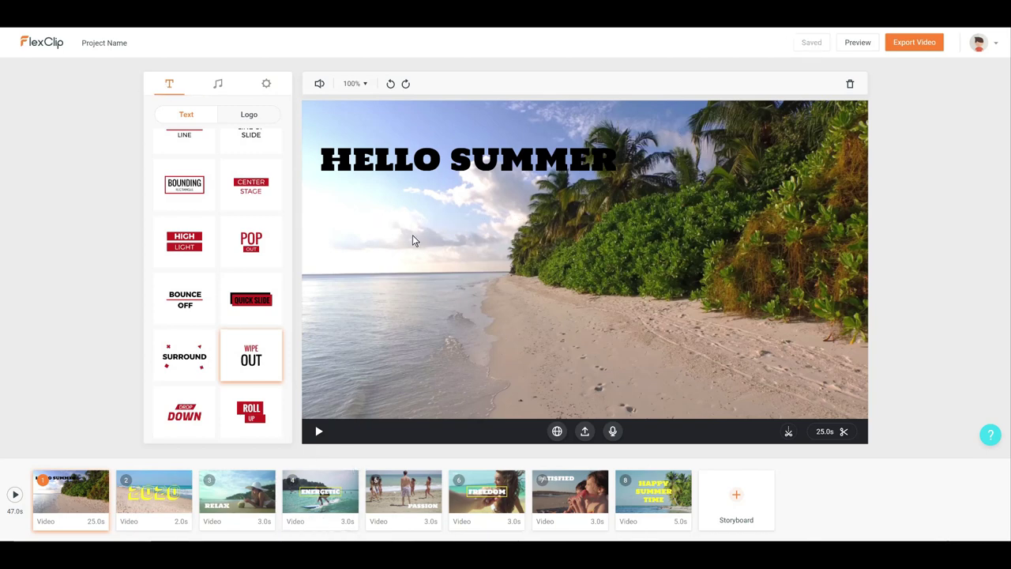
left_click(155, 491)
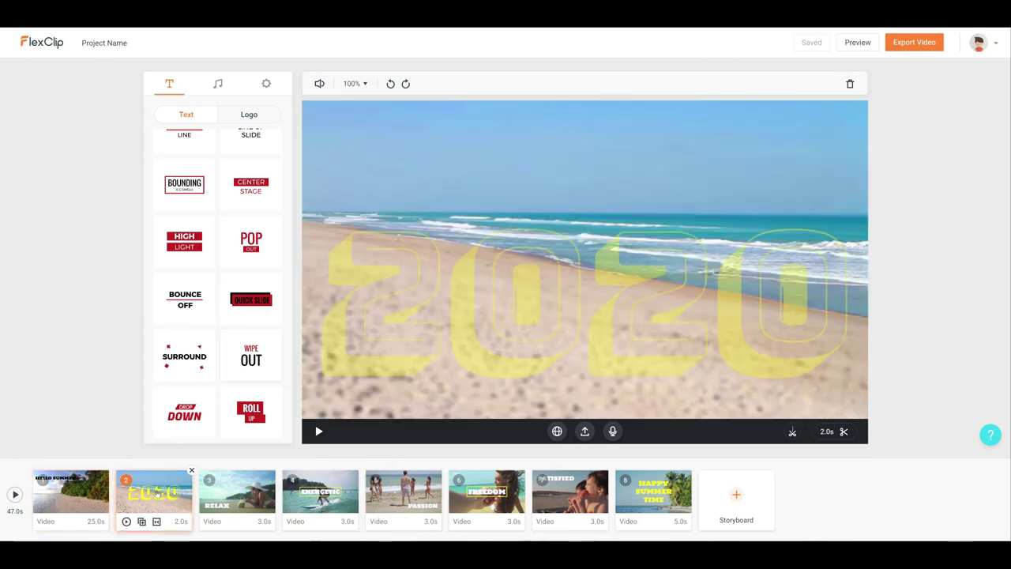
left_click(262, 498)
left_click(332, 494)
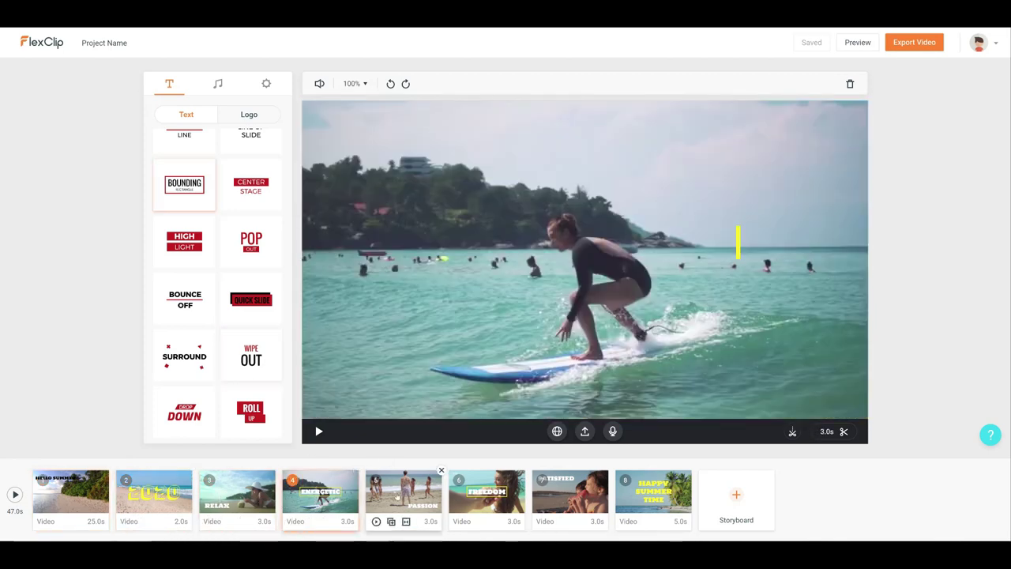
left_click(415, 493)
left_click(488, 496)
left_click(568, 491)
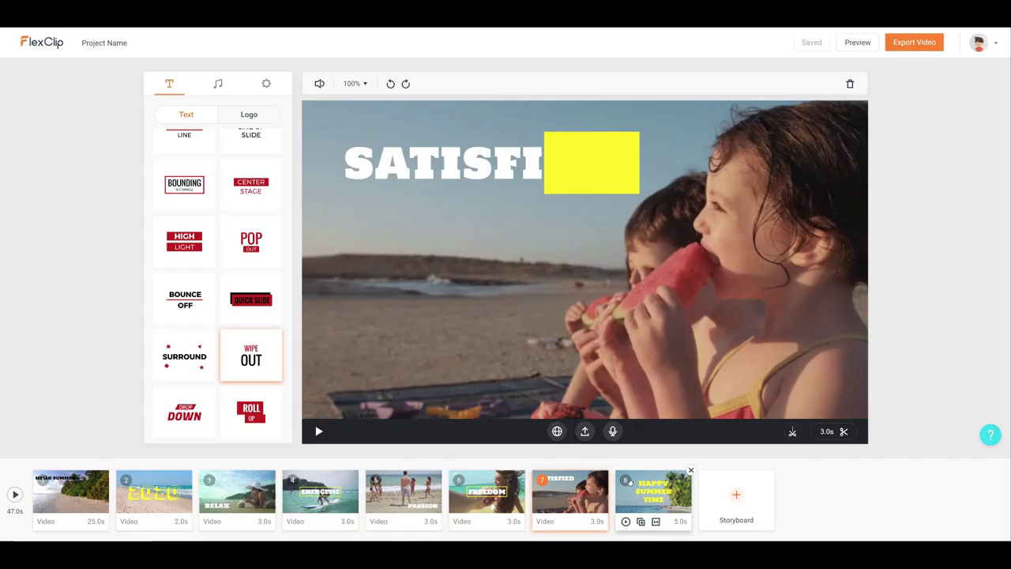
left_click(653, 491)
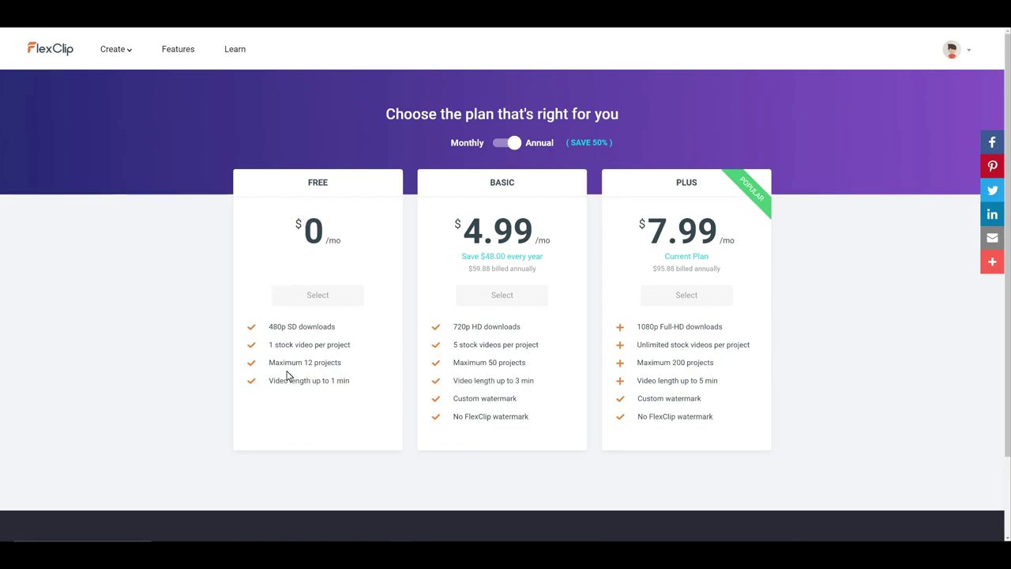
Step: Highlight the 1 min, 3 min and 5 min video length limits on the Free, Basic and Plus cards
left_click_drag(267, 381, 356, 383)
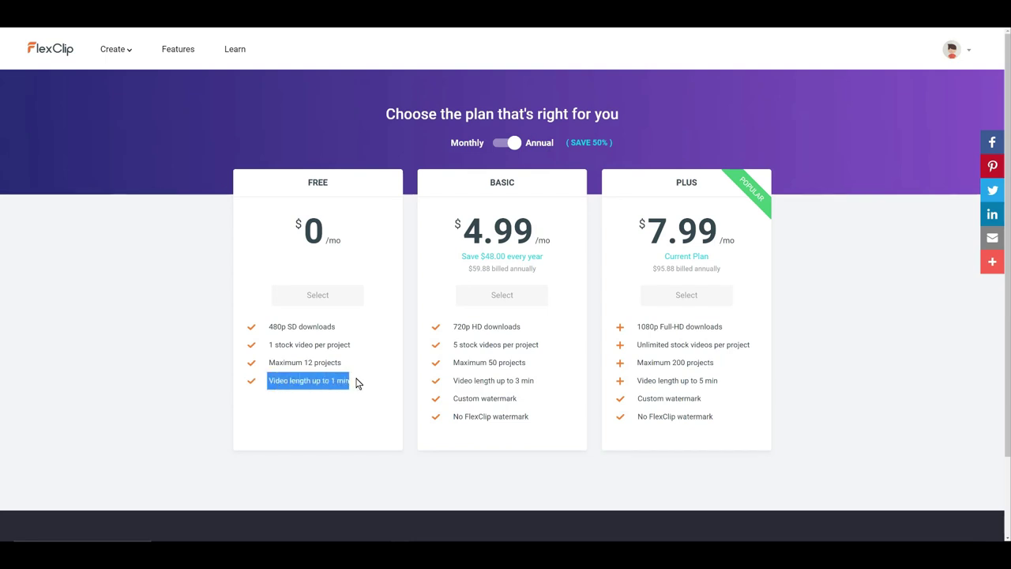
left_click(503, 397)
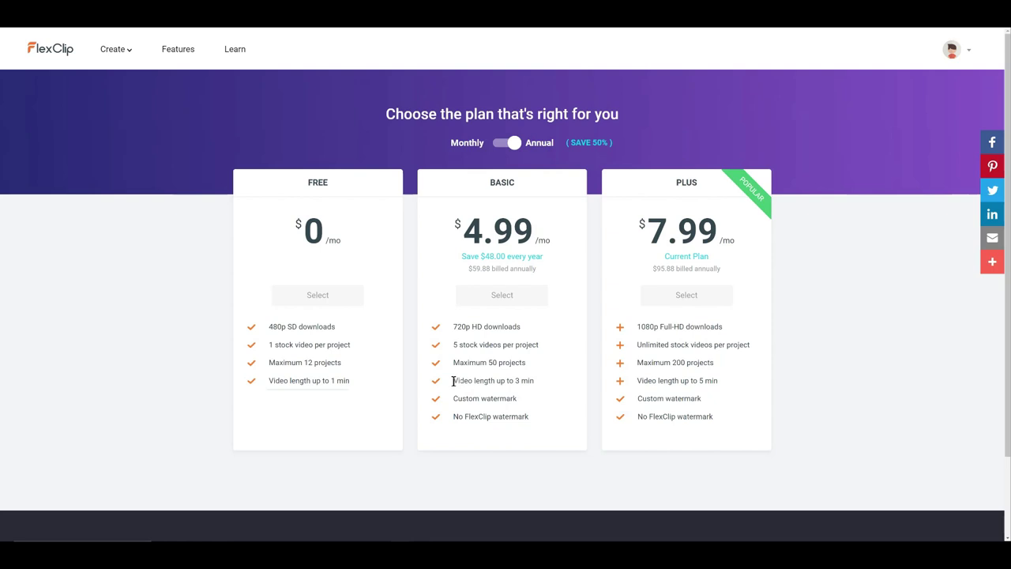
left_click_drag(453, 381, 544, 383)
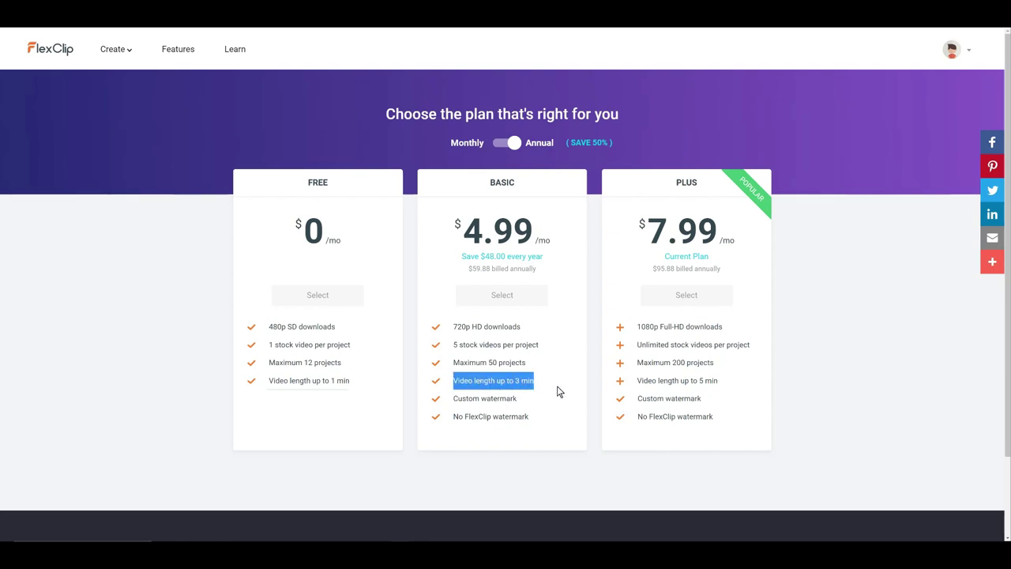
left_click(614, 388)
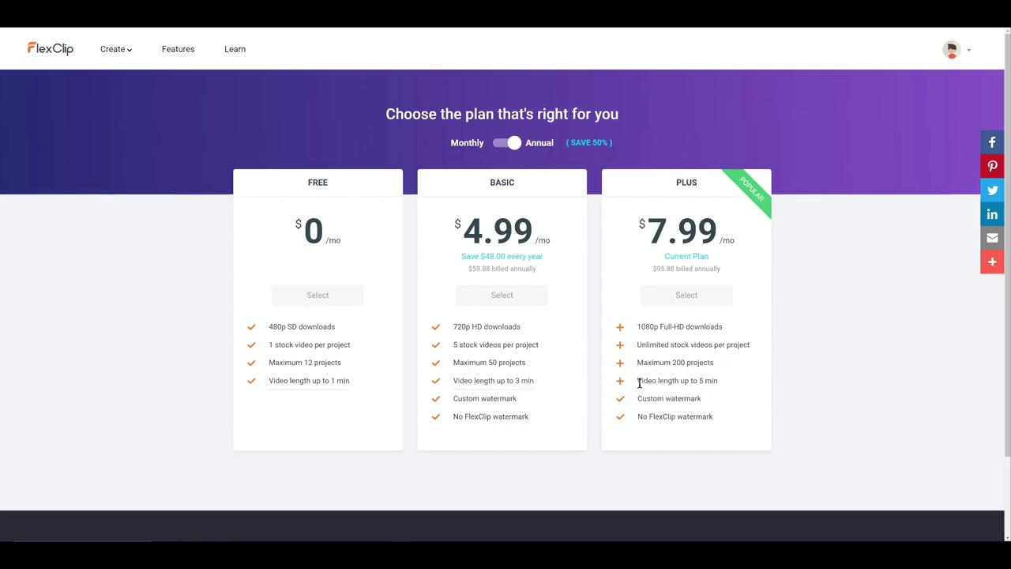
left_click_drag(642, 380, 737, 380)
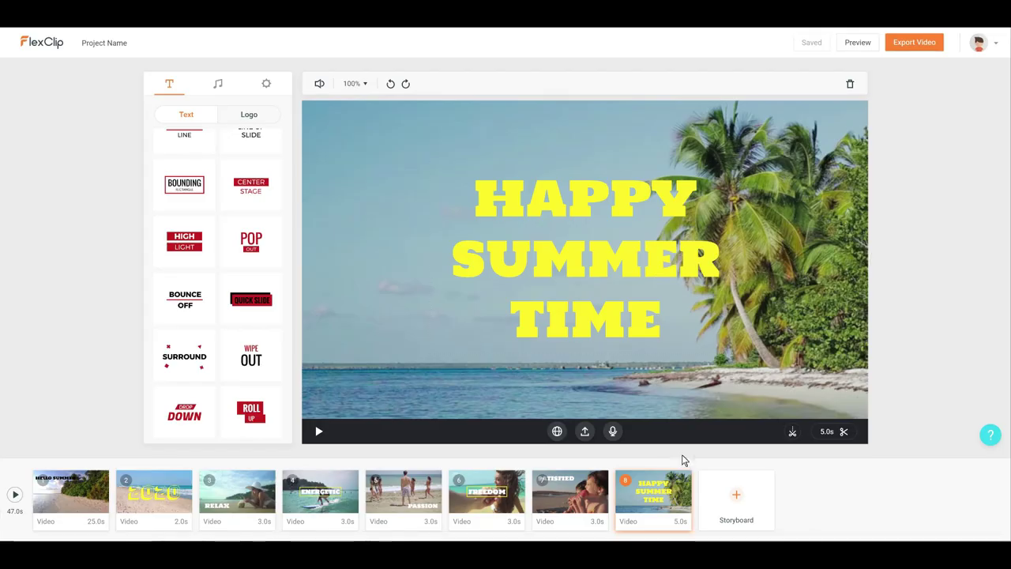
Step: Change the Project Name field at top left to 'Beach Time'
mouse_move(739, 491)
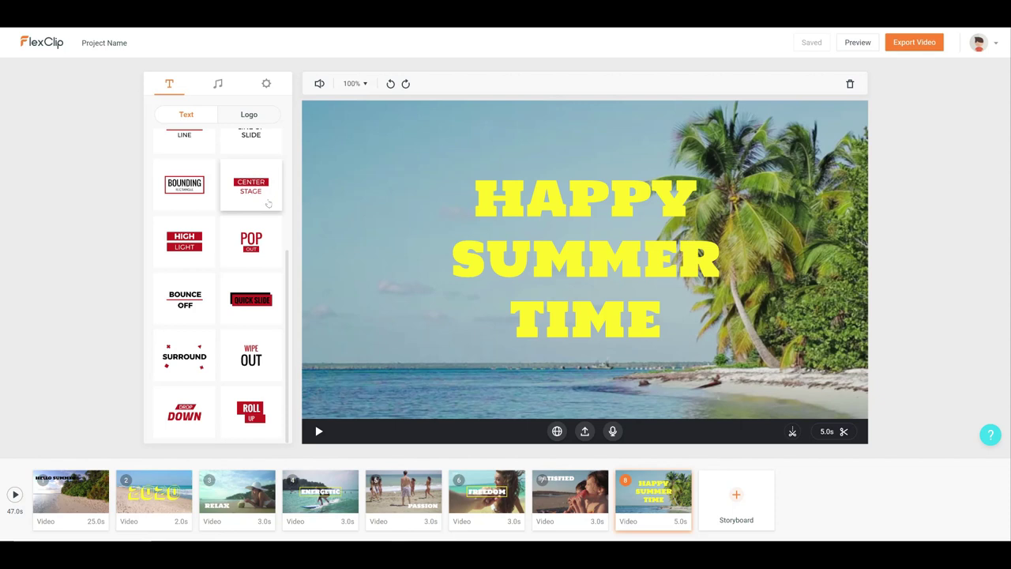
left_click(114, 41)
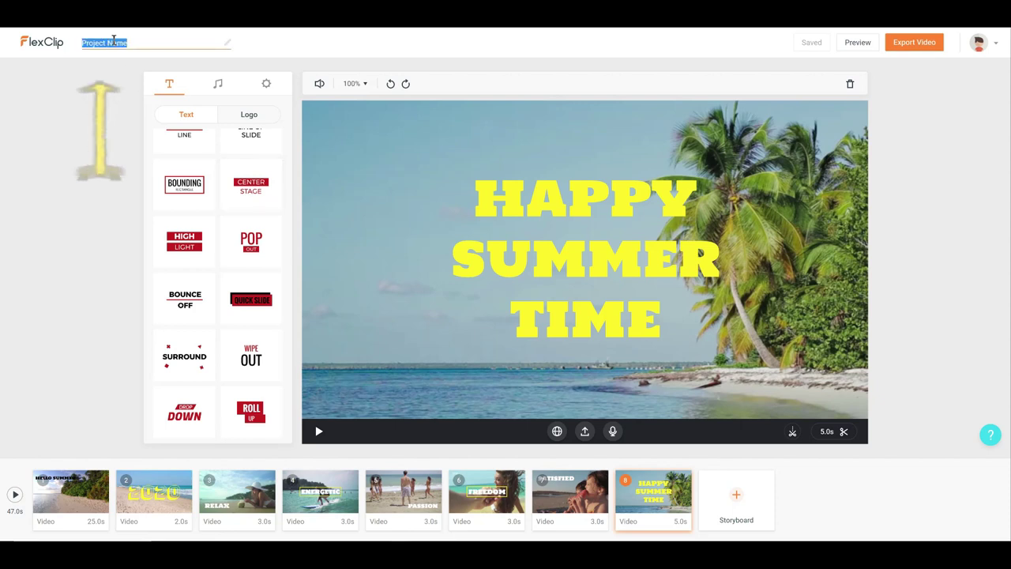
type("Be")
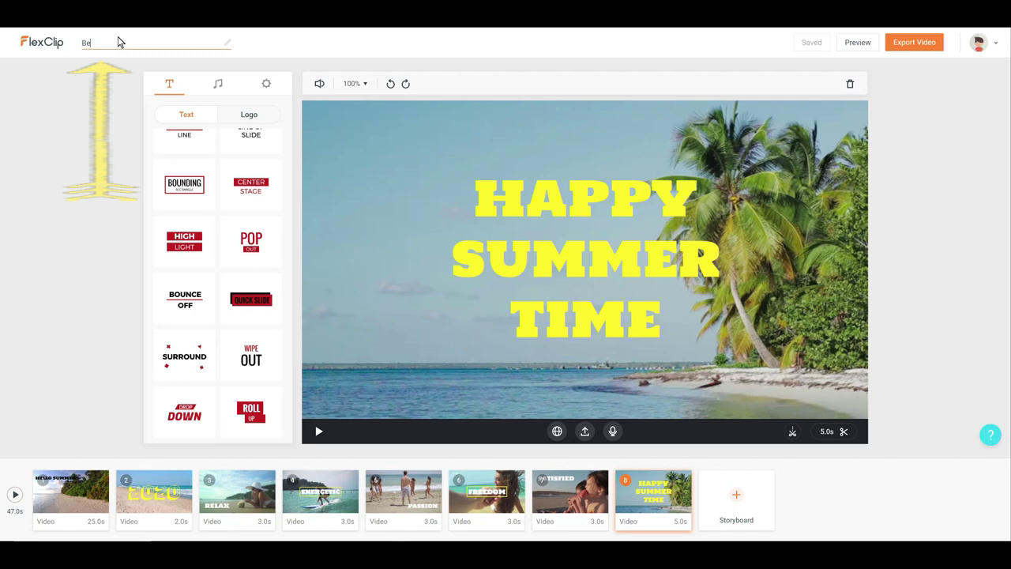
type("ach Time")
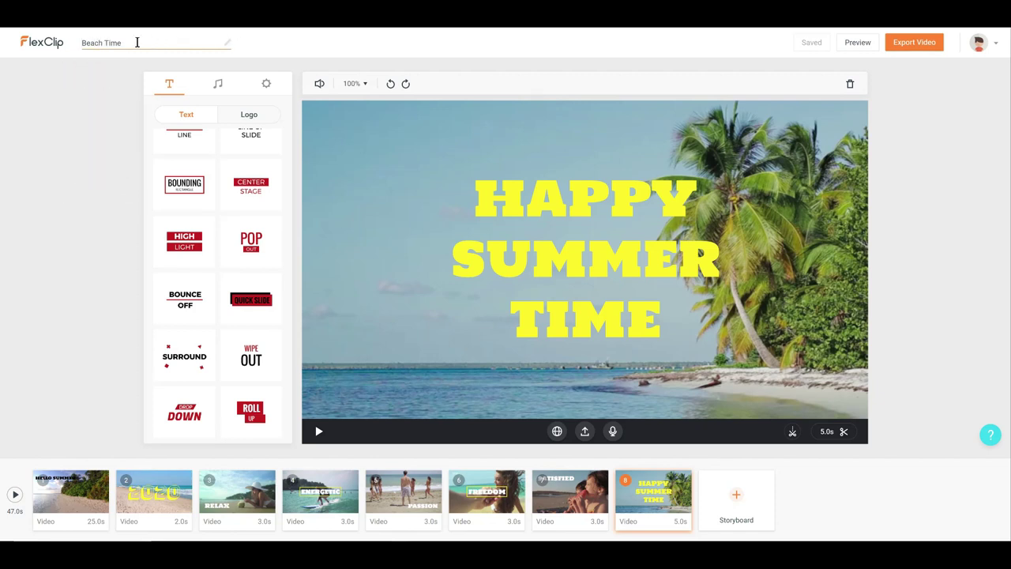
left_click(234, 49)
Step: Move scene 8's yellow HAPPY SUMMER TIME title up and to the left in the preview
left_click_drag(451, 243, 393, 199)
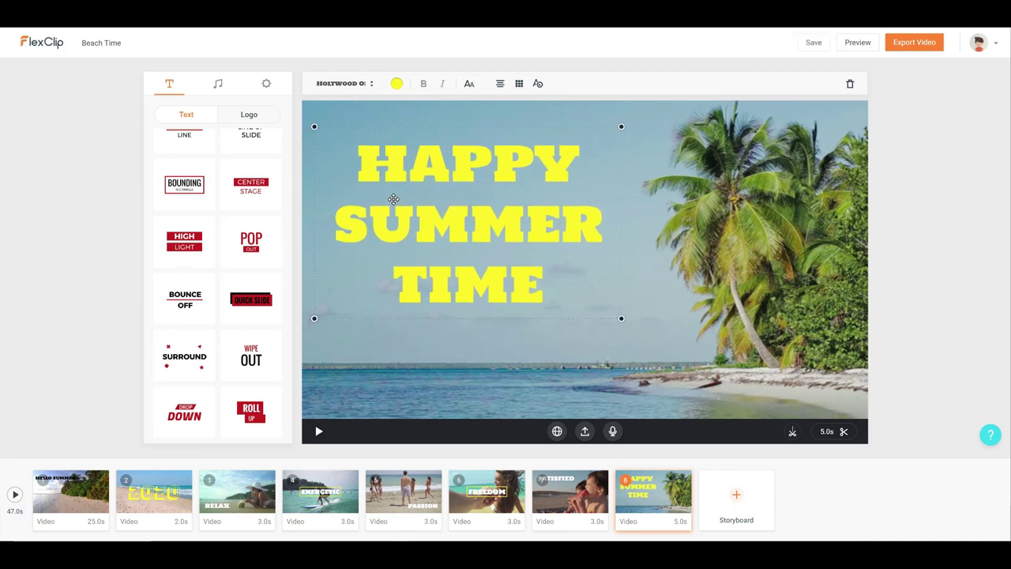